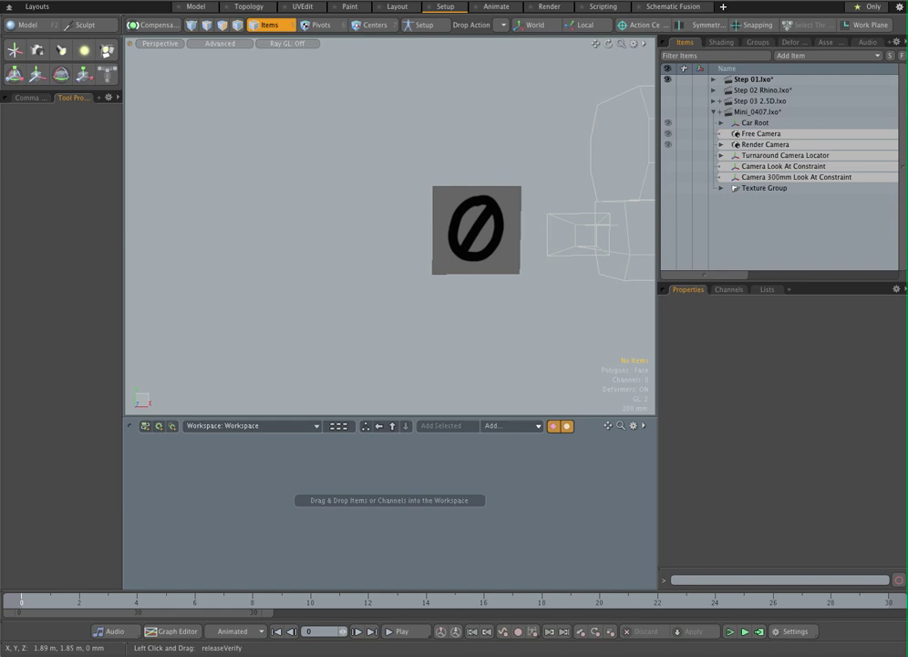
Expand the Step 01 scene, show its shader tree, and scrub the timeline to examine the numbered image sequence on the plane
left_click(713, 81)
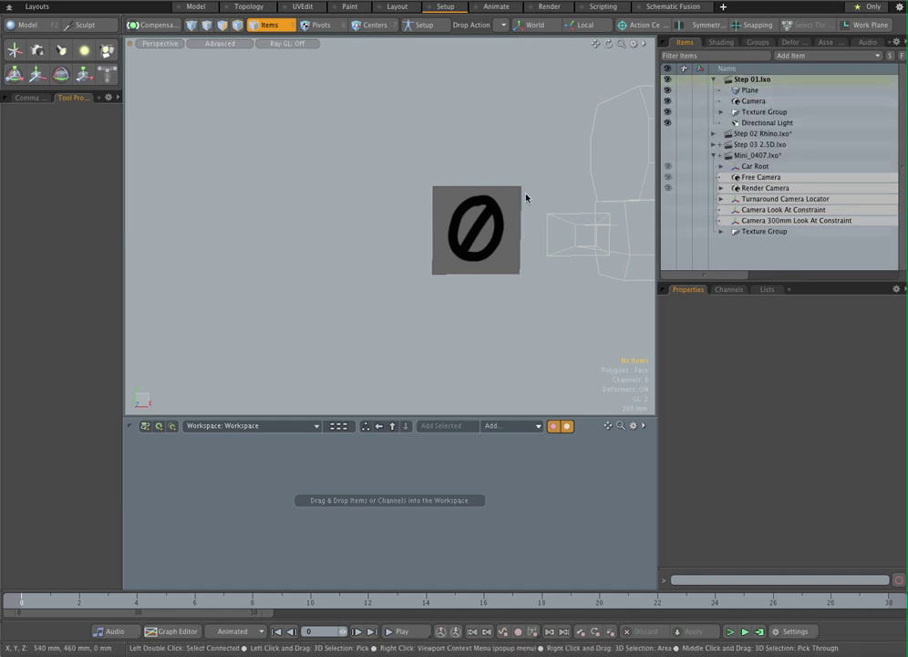
left_click(725, 45)
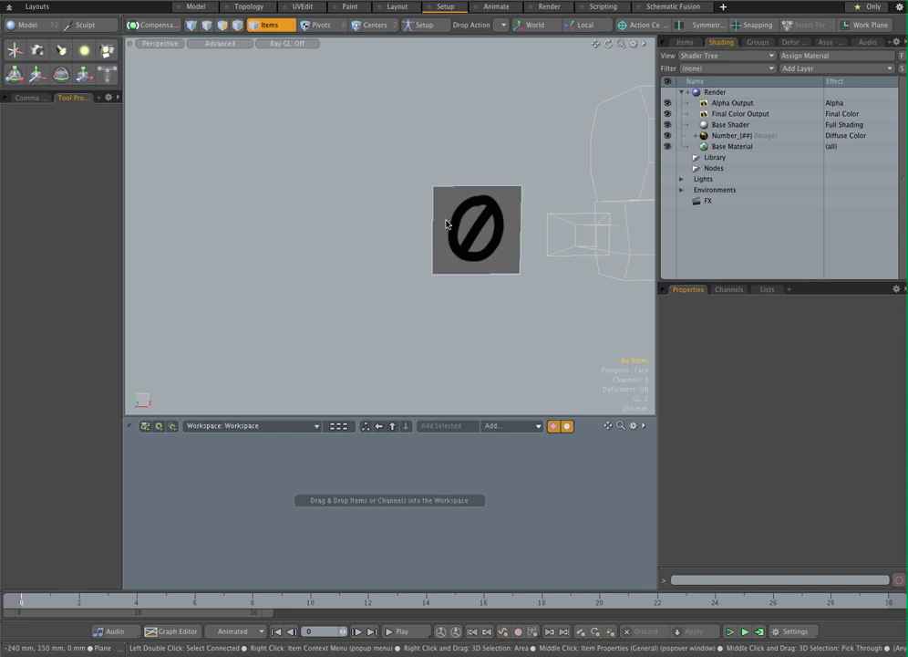
left_click_drag(411, 225, 454, 216, "alt")
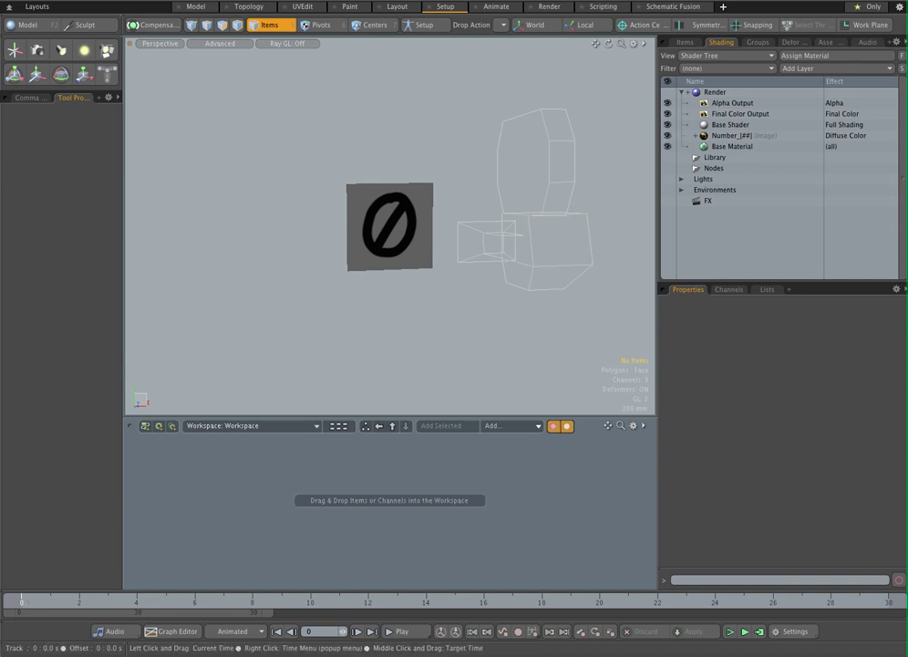
left_click_drag(20, 600, 108, 600)
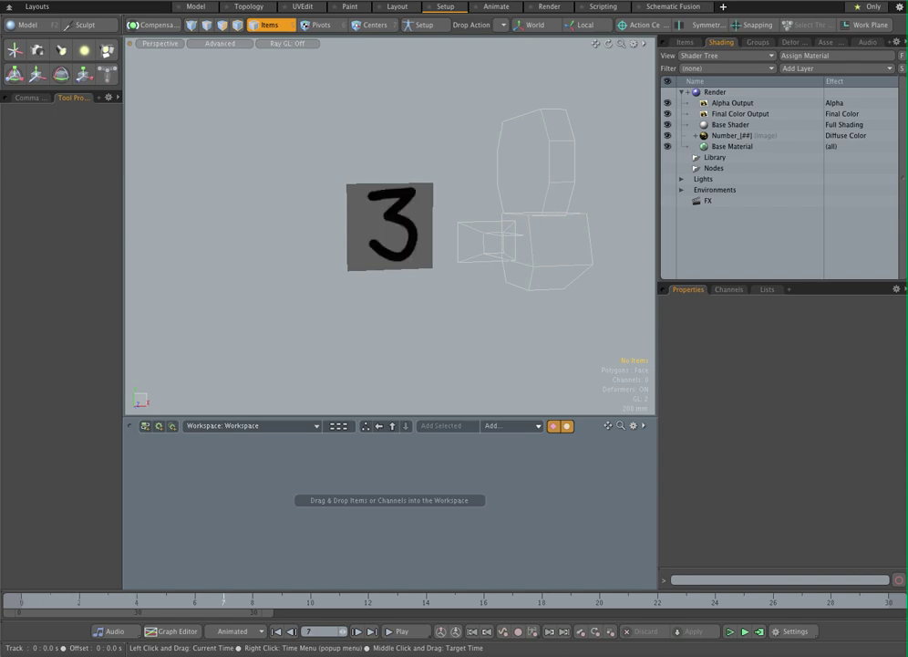
left_click_drag(223, 600, 20, 600)
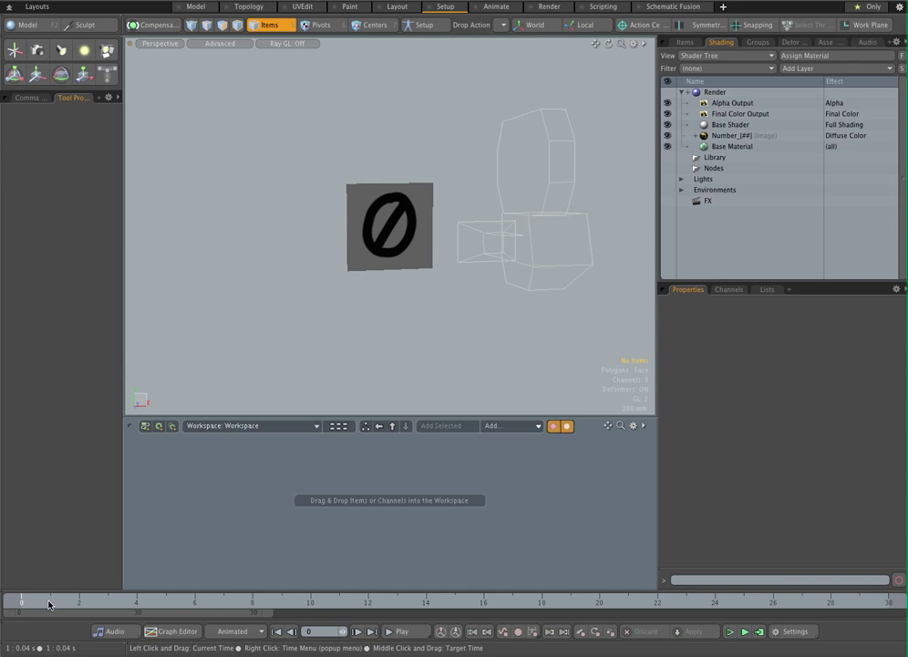
mouse_move(39, 601)
left_mouse_down()
mouse_move(50, 601)
mouse_move(22, 601)
left_mouse_up()
left_click_drag(49, 602, 21, 603)
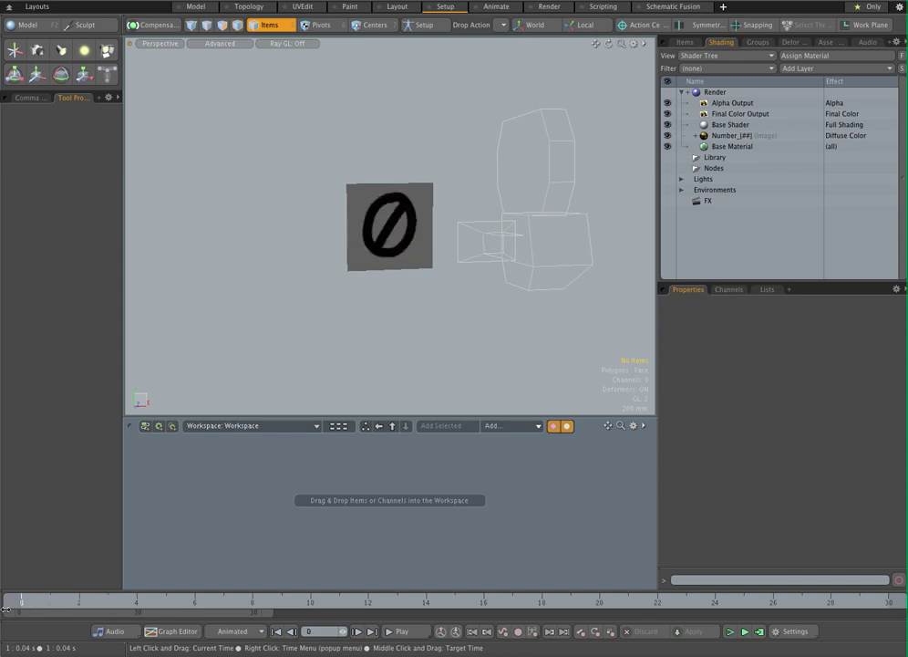
Set the last frame of the Number_[##] image sequence to 1 so a single image is used
left_click(730, 136)
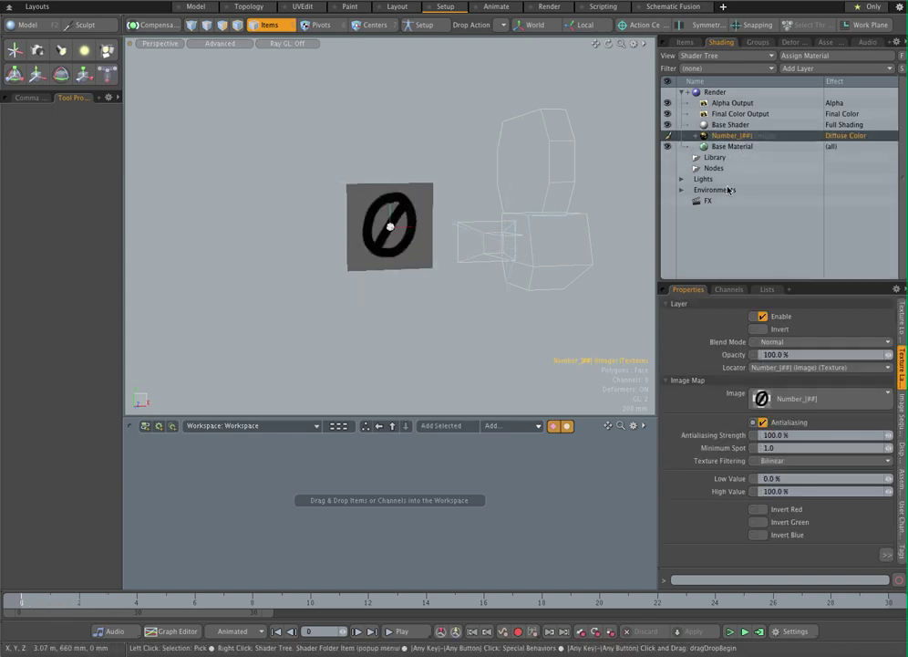
left_click(903, 416)
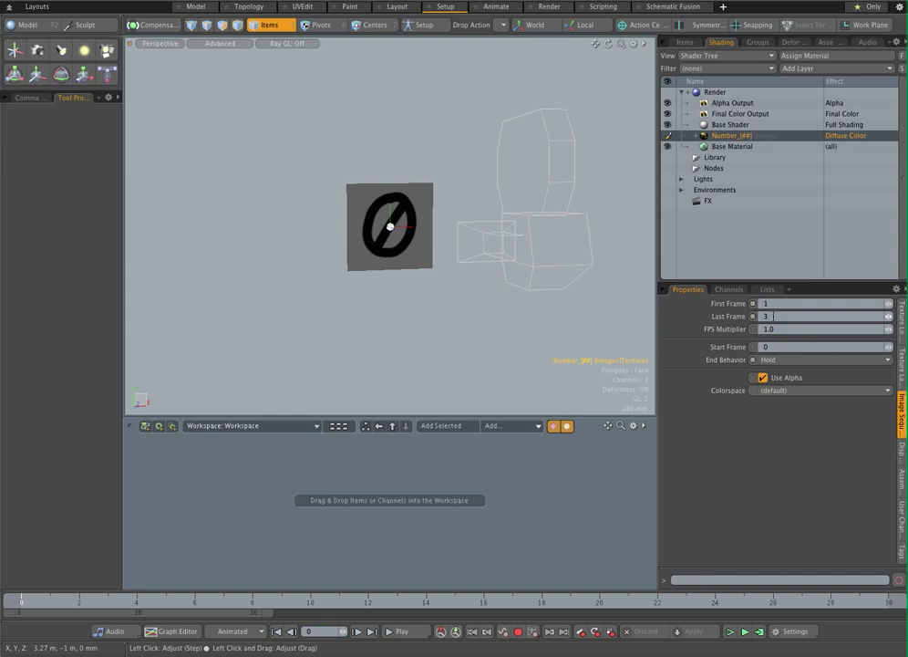
left_click_drag(774, 315, 763, 330)
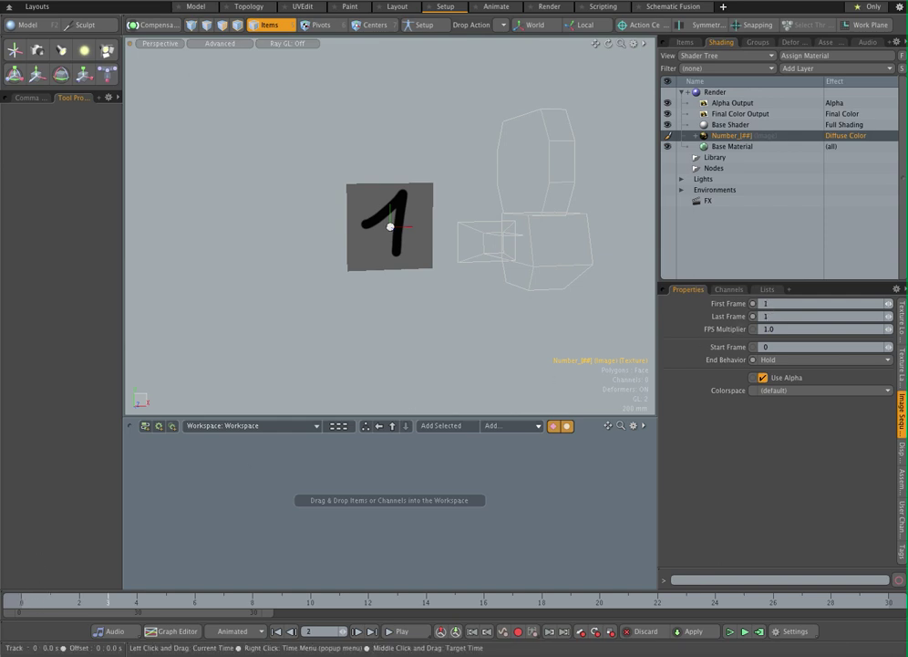
Place the First Frame and Last Frame channels of the Number_[##] image in the schematic workspace
left_click(740, 305)
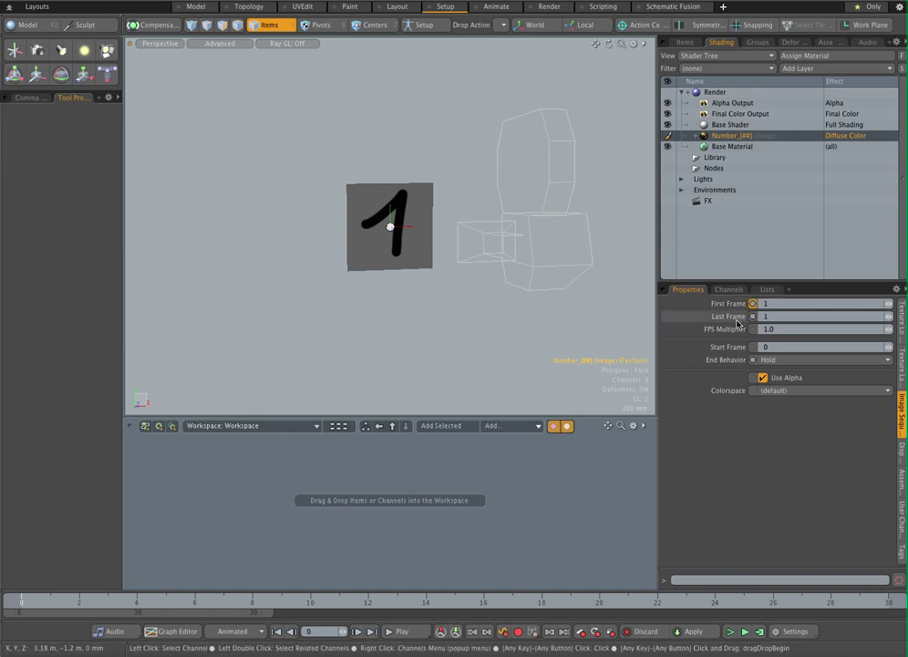
left_click(740, 319, "shift")
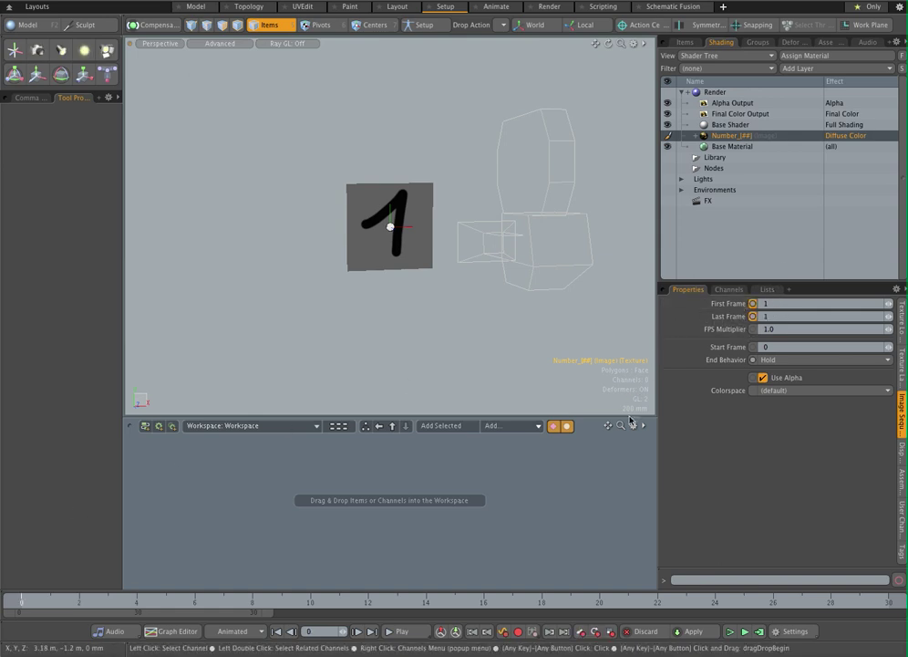
left_click_drag(475, 483, 474, 485)
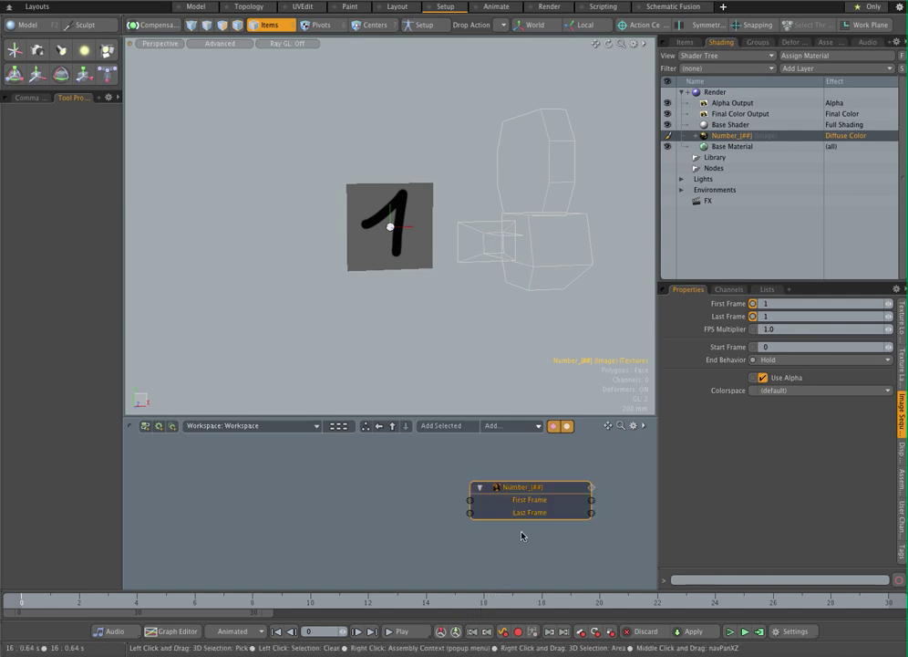
Add a Basic Math: Add channel modifier and connect its output to both the First Frame and Last Frame inputs
left_click(513, 425)
mouse_move(513, 428)
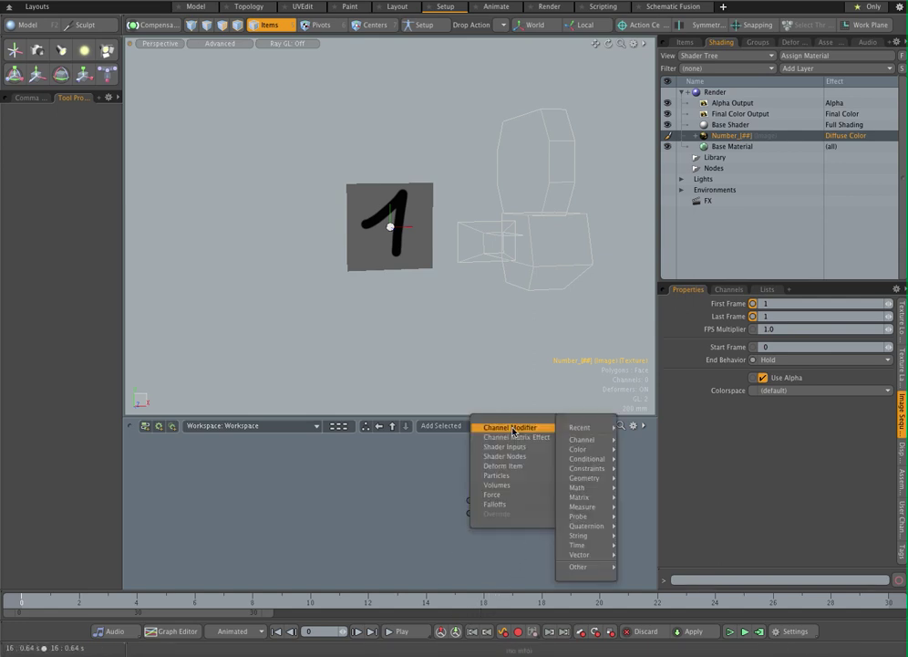
mouse_move(584, 487)
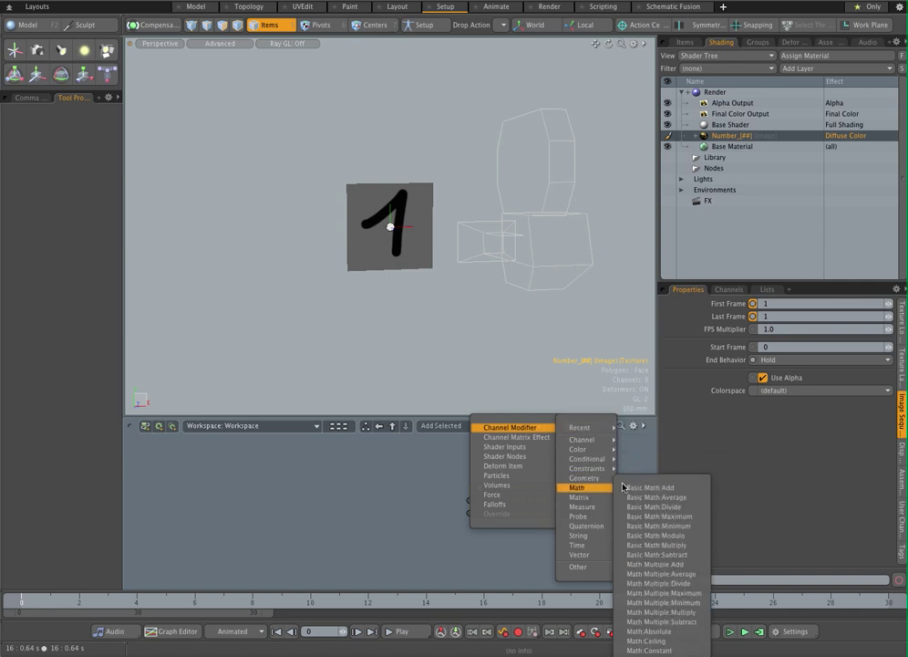
left_click(653, 491)
left_click_drag(362, 468, 377, 509)
left_click_drag(470, 513, 464, 516)
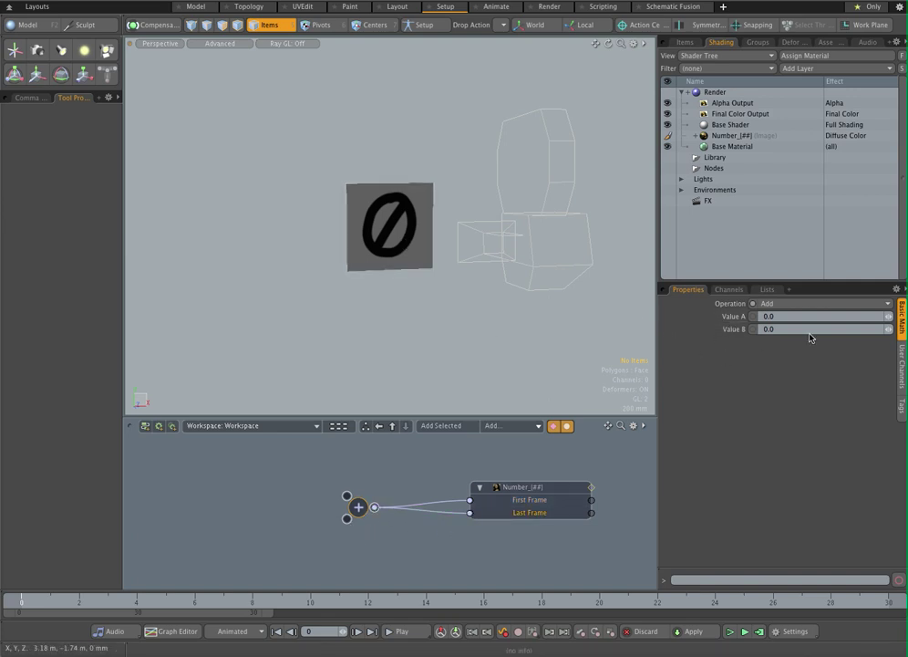
Test the Add modifier with a Value A of 2, and finish with Value A set to 3
type("2")
key("Return")
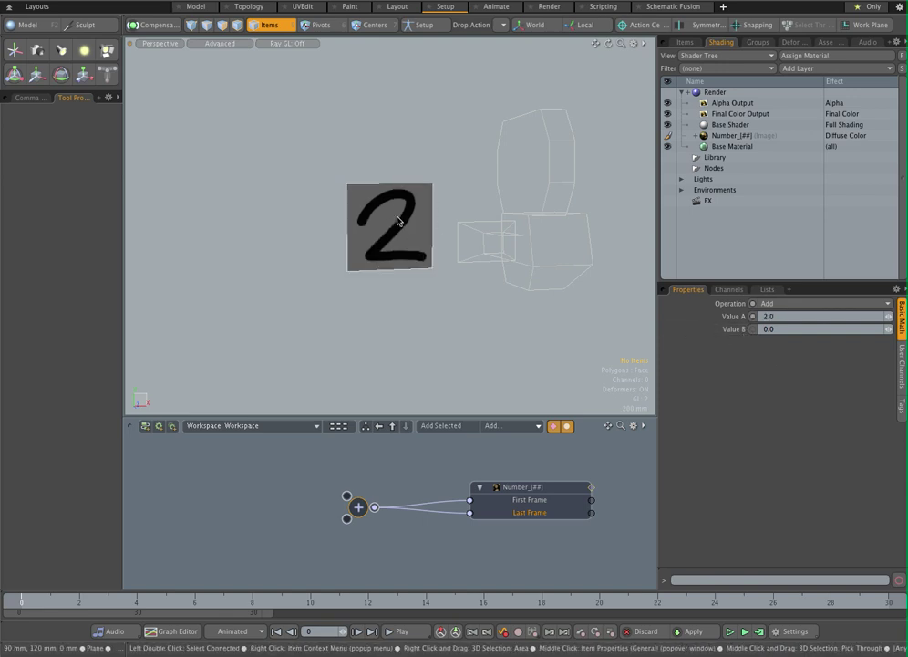
left_click(770, 317)
type("3")
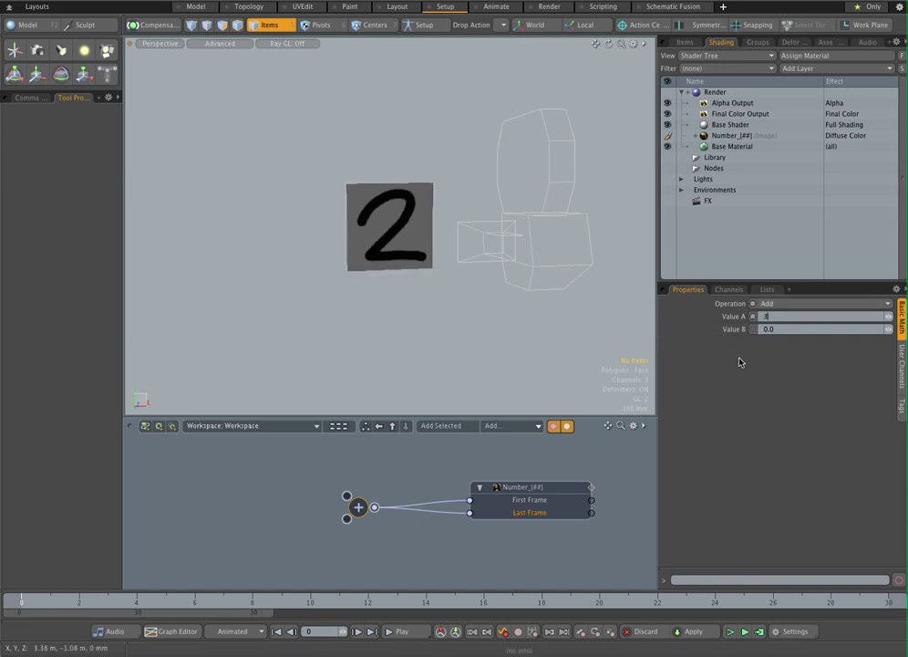
key("Return")
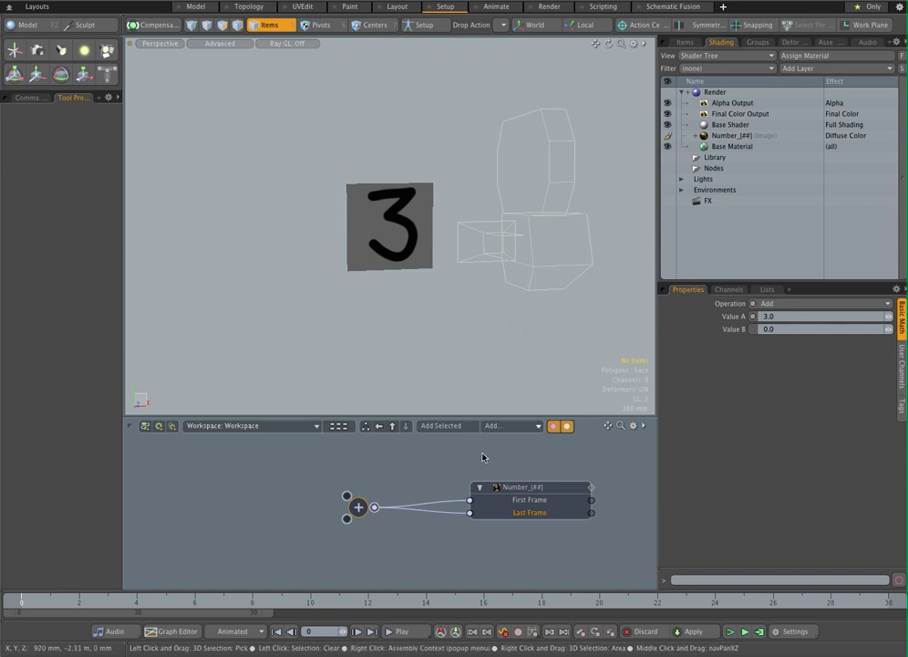
Clear the selection in the schematic, select the Number_[##] node and nudge it slightly upward
left_click_drag(535, 489, 534, 489)
left_click(510, 467)
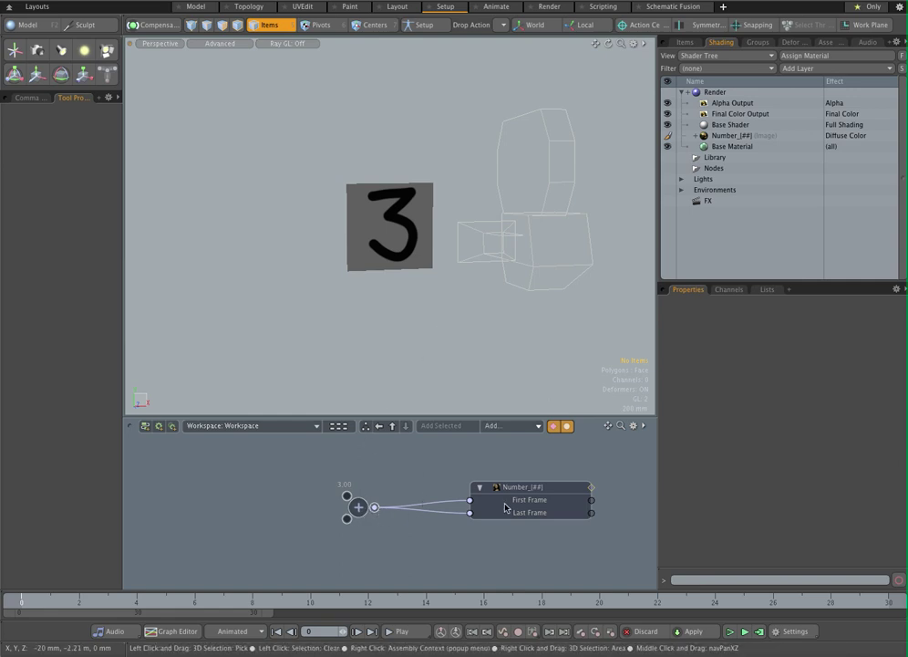
left_click(495, 504)
left_click_drag(495, 504, 491, 498)
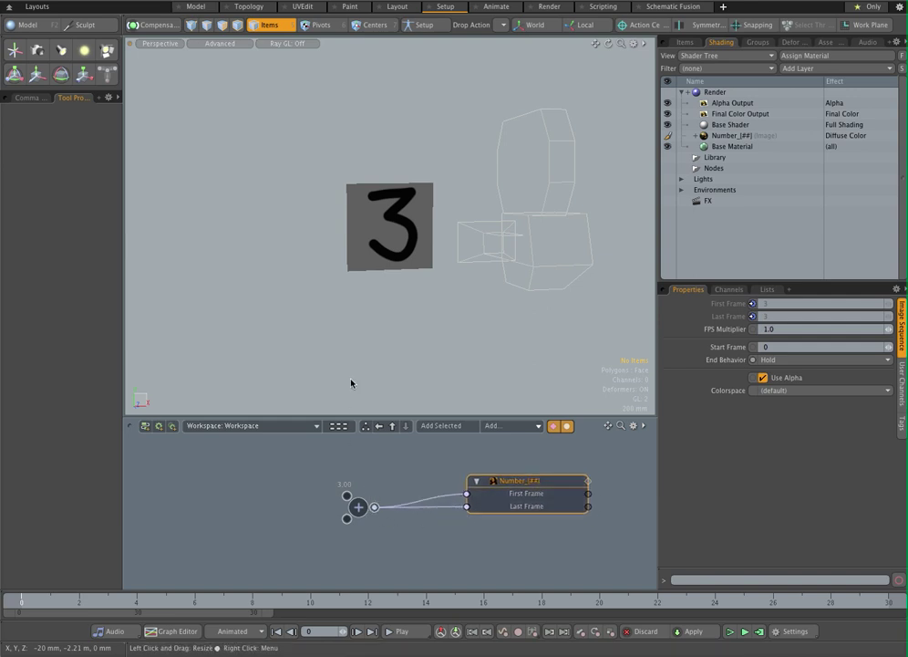
Activate the Step 02 Rhino scene and examine its camera turnaround in perspective and through the Render Camera, ending at frame 0
left_click(684, 42)
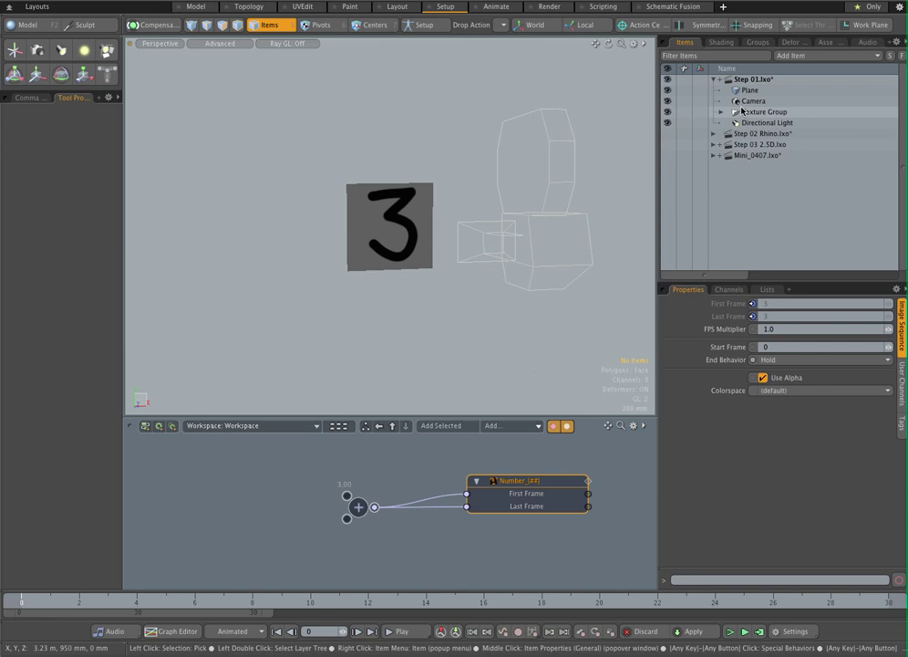
left_click(771, 135)
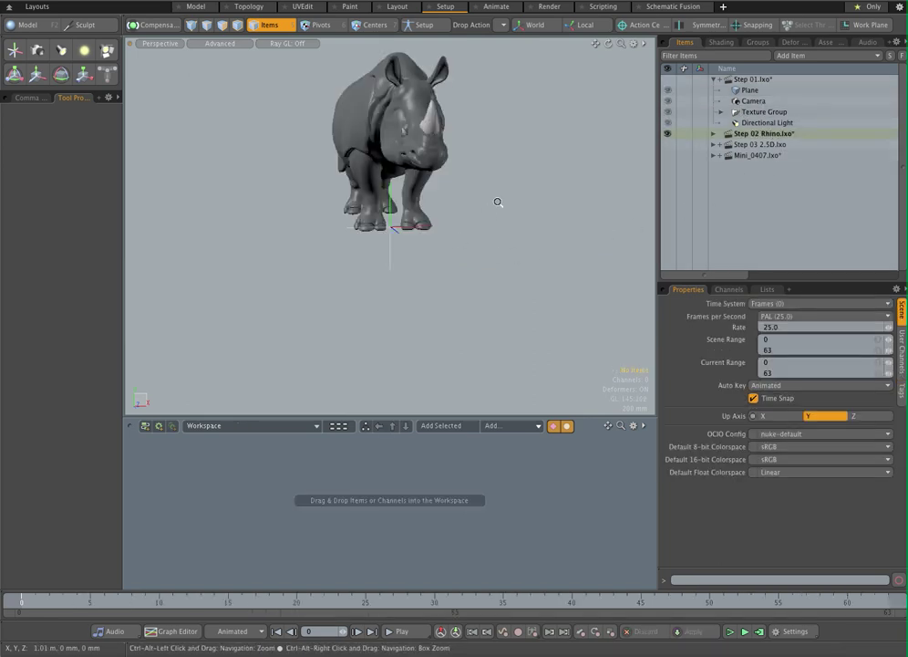
left_click_drag(521, 189, 500, 273, "ctrl+alt")
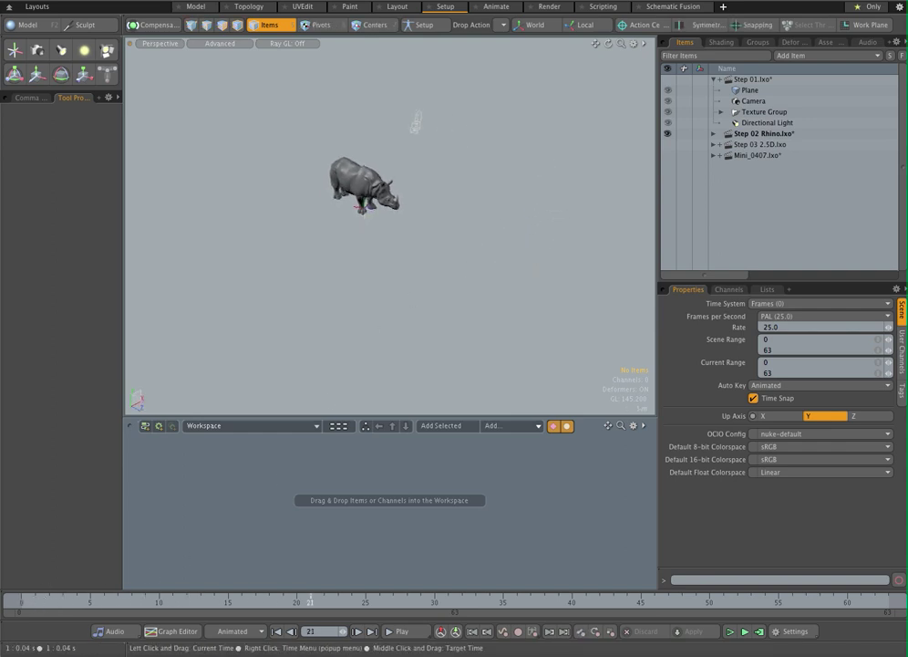
left_click_drag(818, 602, 860, 602)
left_click_drag(380, 601, 296, 601)
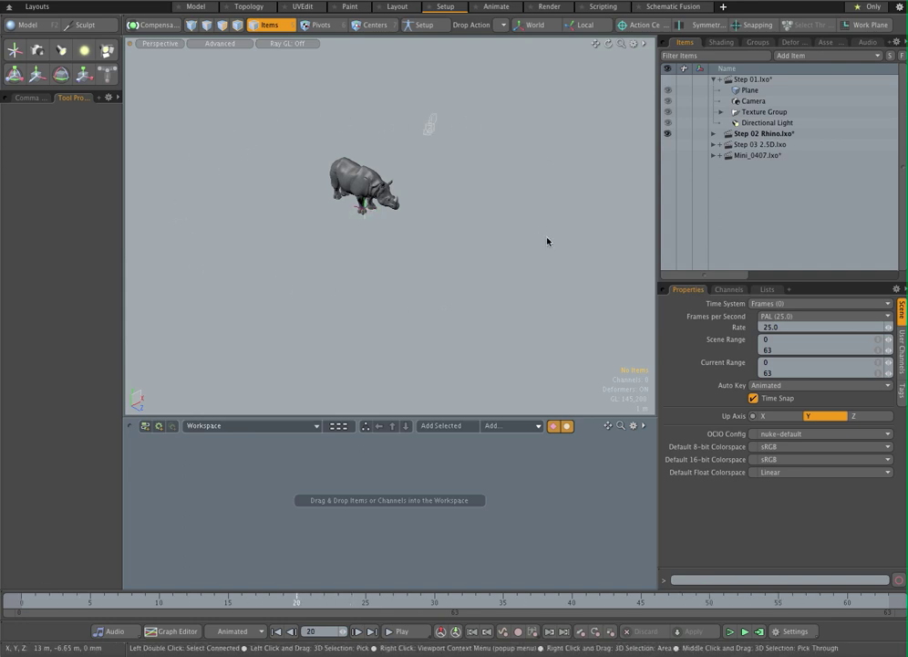
key("KP_Decimal")
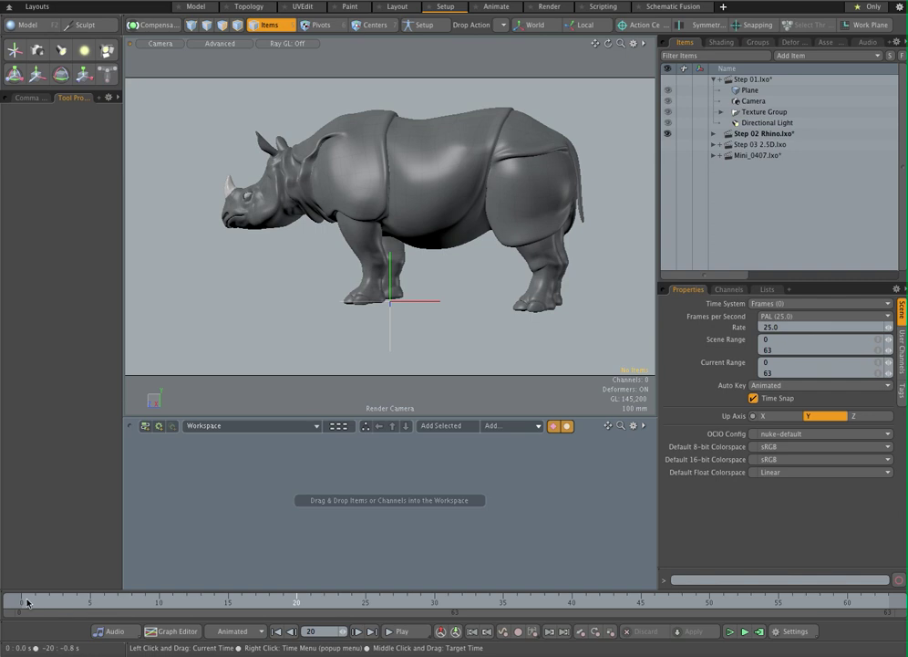
mouse_move(24, 600)
left_mouse_down()
mouse_move(888, 601)
mouse_move(21, 601)
left_mouse_up()
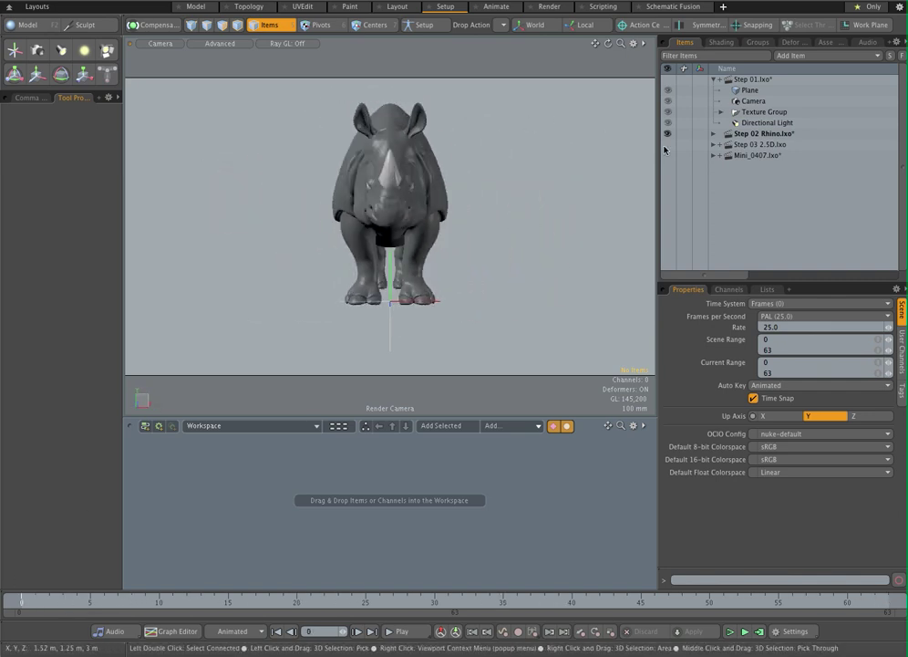
Activate the Step 03 2.5D scene in perspective view and hide the rhino image layer whose effect is Stencil
left_click(775, 144)
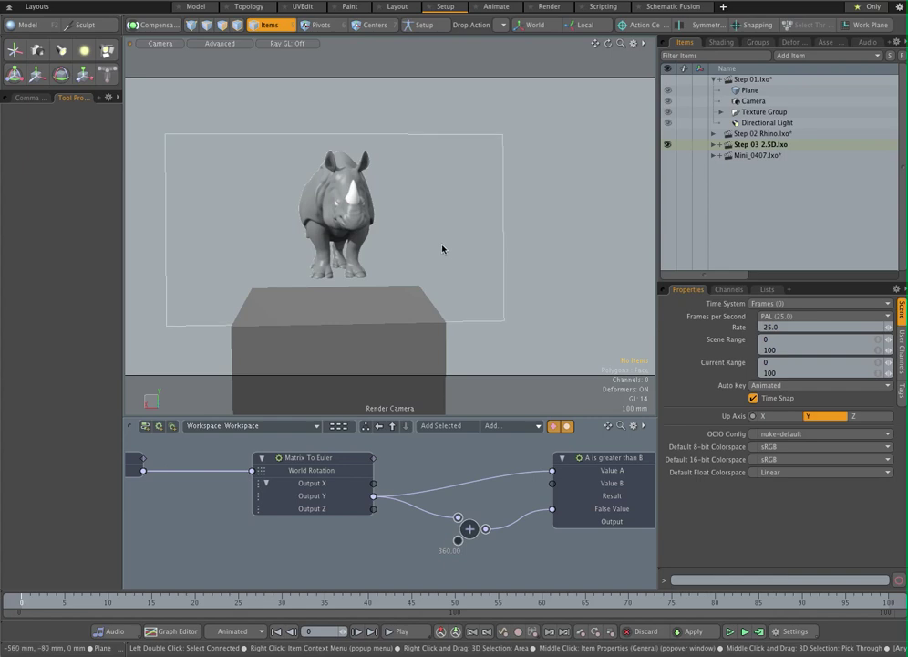
key("KP_Decimal")
left_click_drag(301, 223, 601, 208, "alt")
mouse_move(406, 238)
left_mouse_down("ctrl+alt")
mouse_move(491, 219)
mouse_move(411, 229)
mouse_move(405, 195)
mouse_move(492, 164)
left_mouse_up("ctrl+alt")
left_click(721, 42)
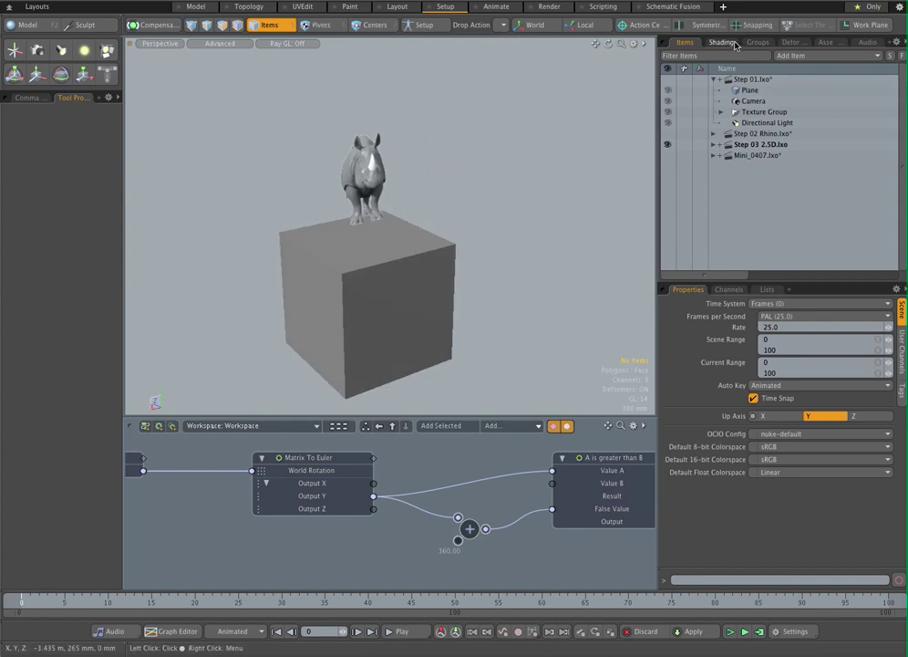
left_click(669, 157)
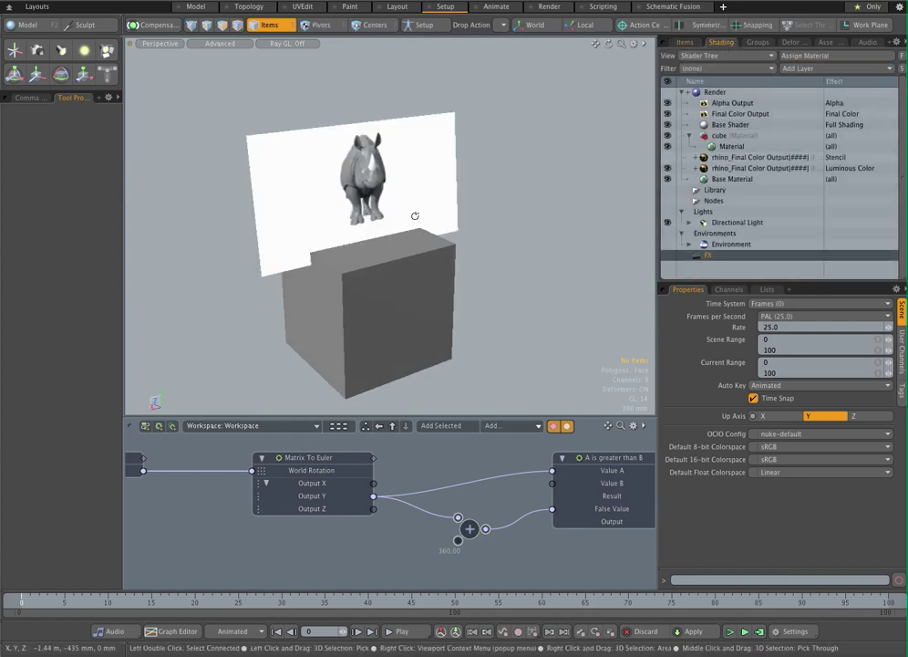
Select the camera, try moving it to about -2.27 m in X and -4.61 m in Z, and undo the move
left_click_drag(415, 215, 414, 188, "alt")
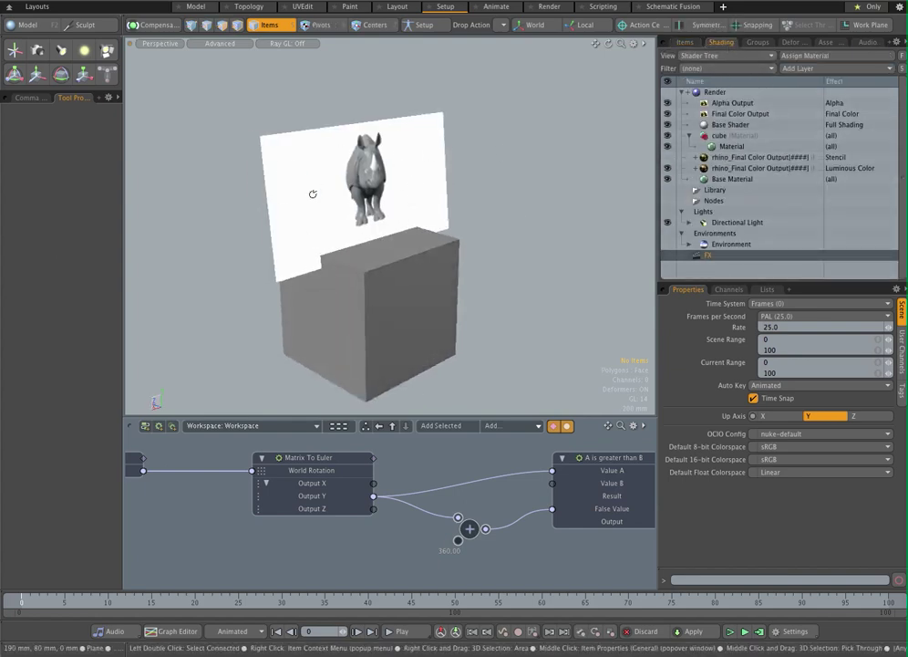
left_click_drag(312, 193, 377, 193, "alt")
left_click_drag(489, 178, 429, 234, "alt+shift")
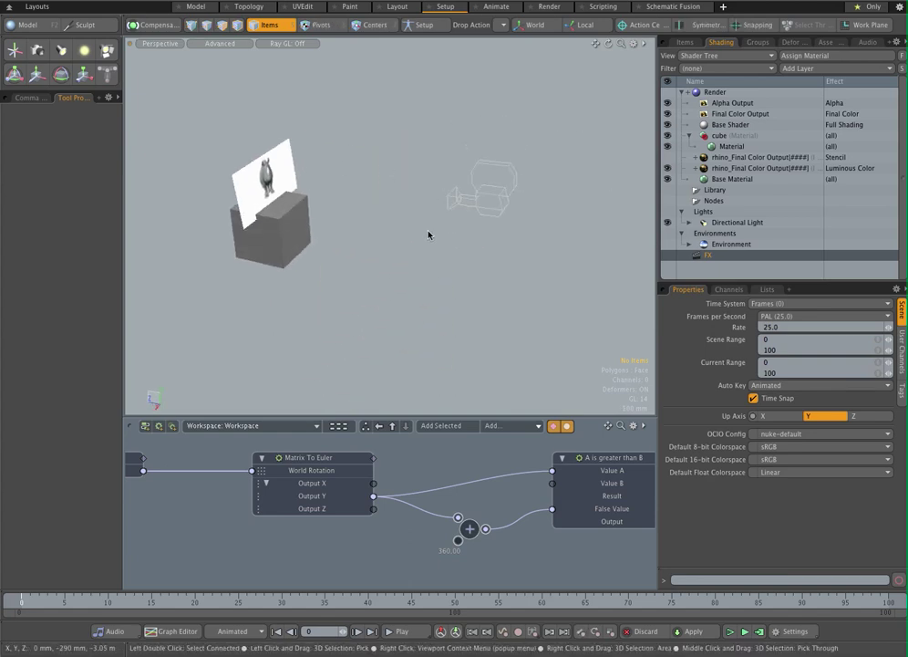
left_click(498, 199)
key("w")
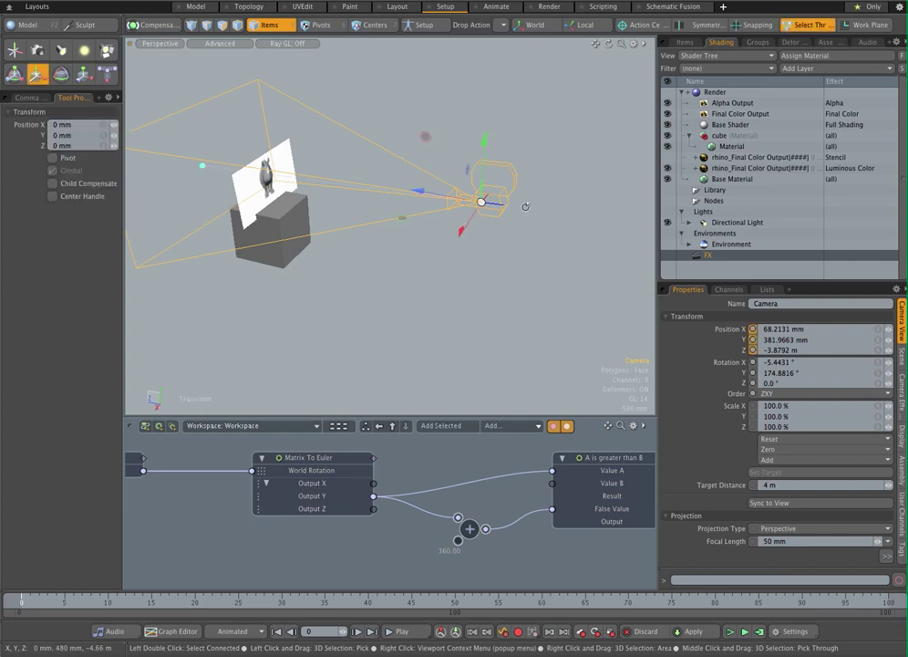
left_click_drag(482, 202, 562, 215)
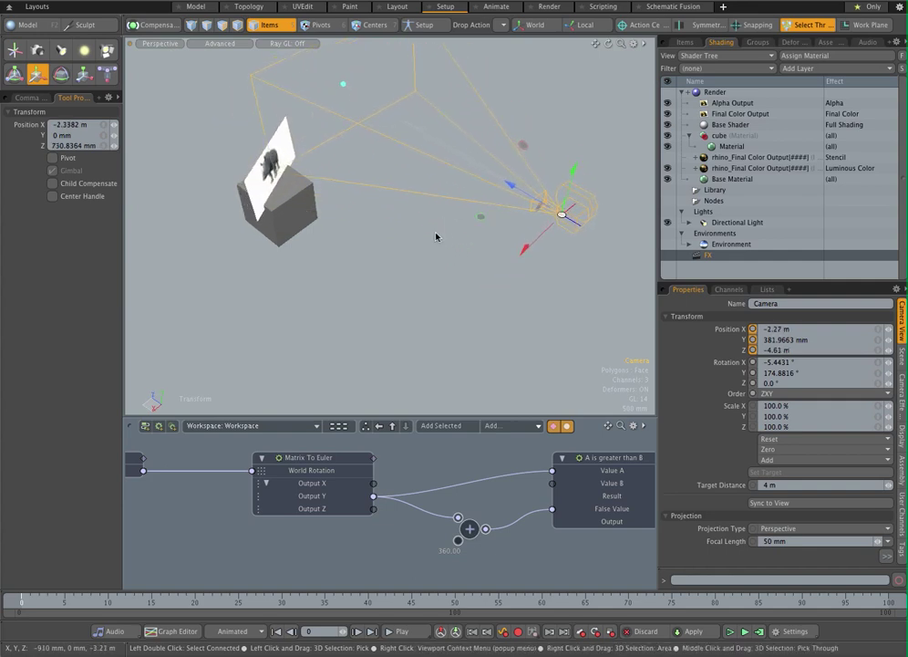
left_click(27, 96)
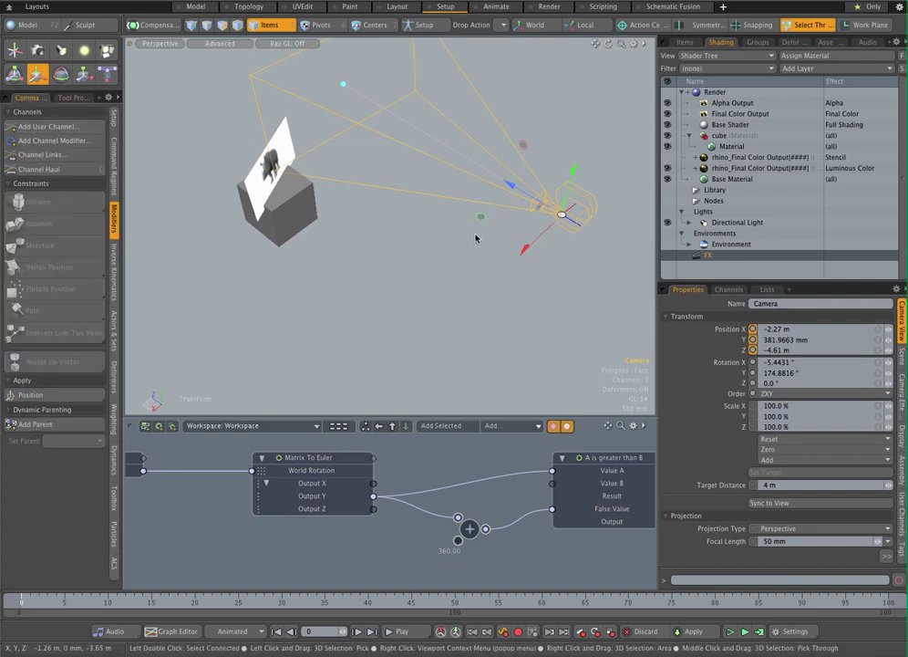
key("super+z")
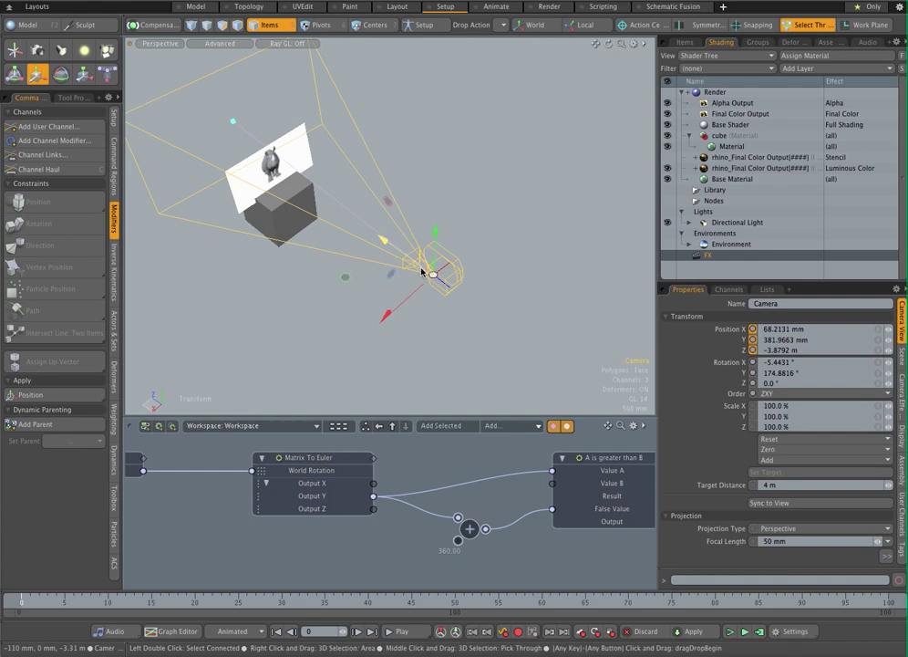
Examine the rhino image sequence's frame settings and trace its channel rig back to the Plane node
key("alt")
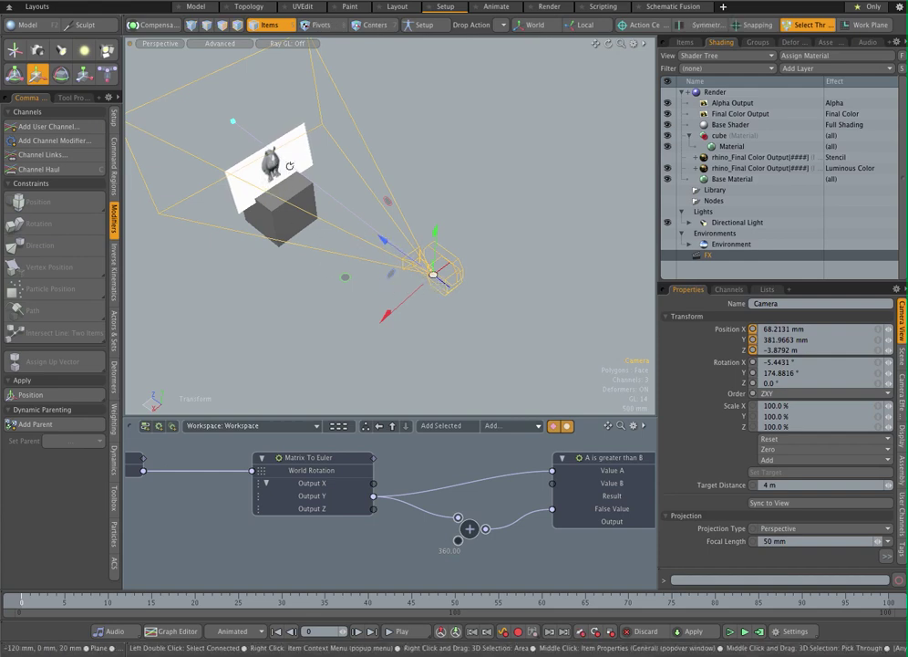
left_click_drag(290, 166, 284, 155, "alt")
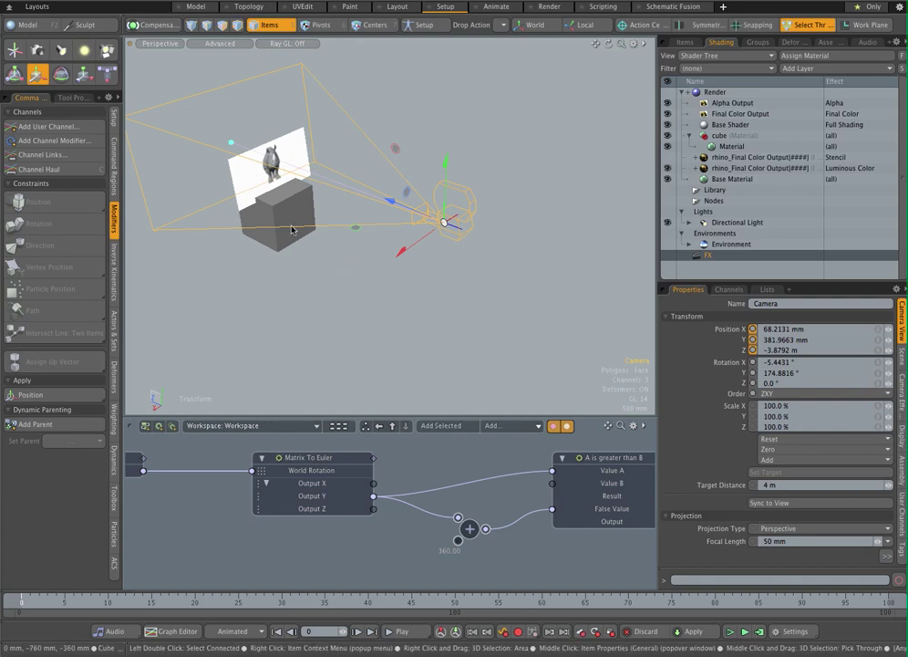
left_click_drag(462, 473, 332, 490, "alt")
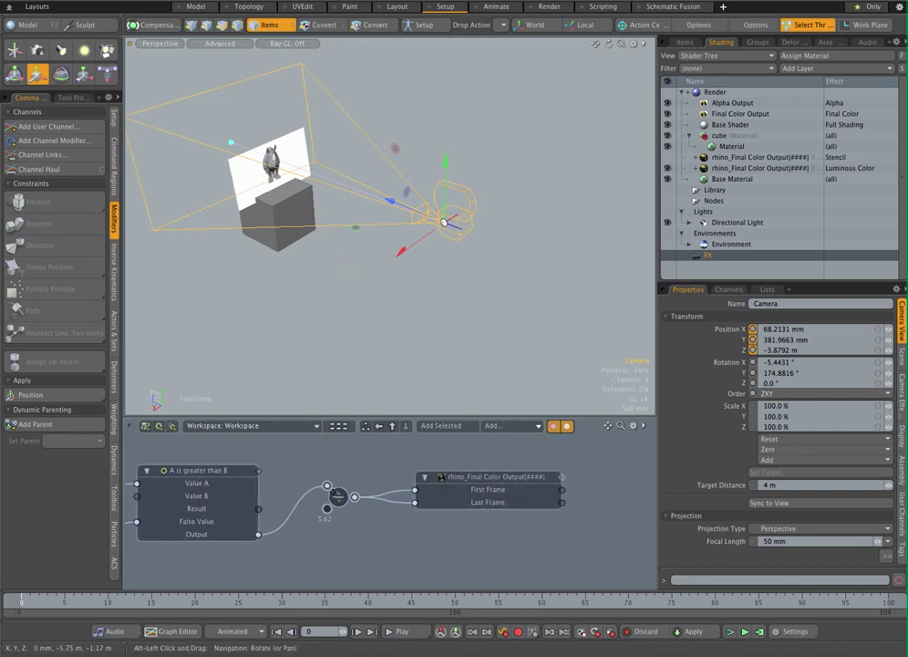
left_click(500, 476)
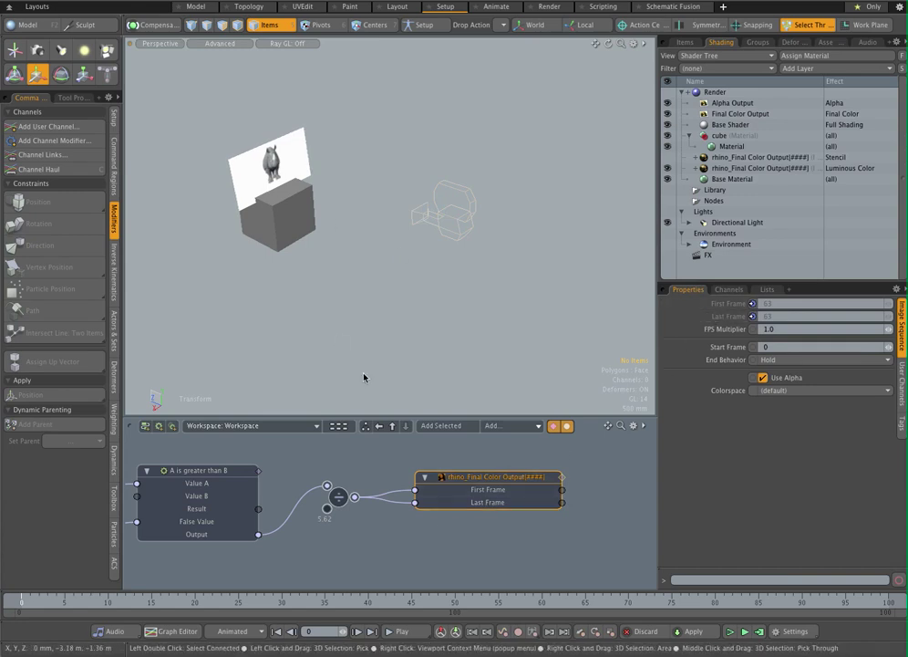
left_click_drag(357, 458, 460, 469, "alt")
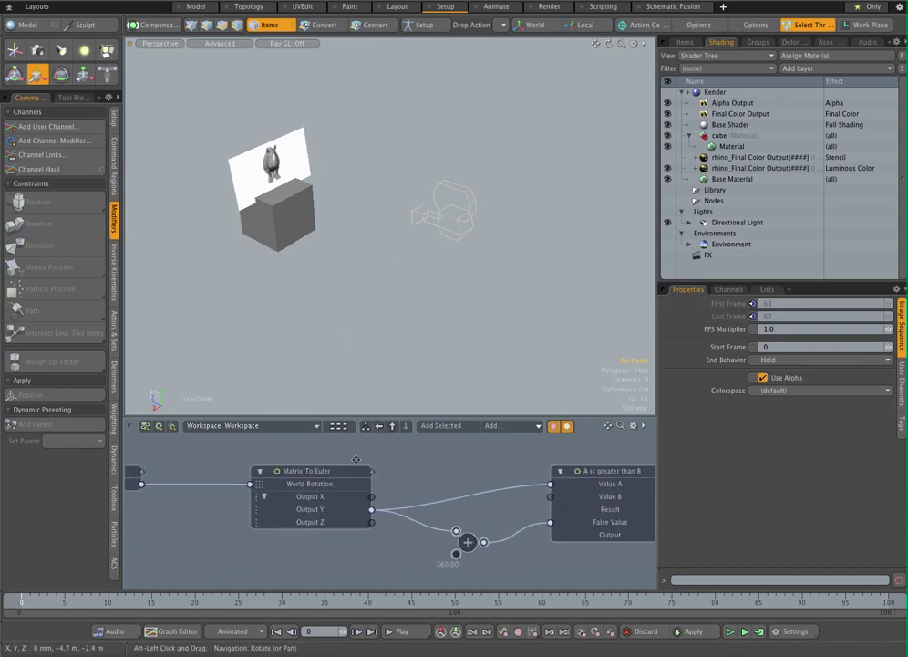
left_click_drag(356, 459, 508, 463, "alt")
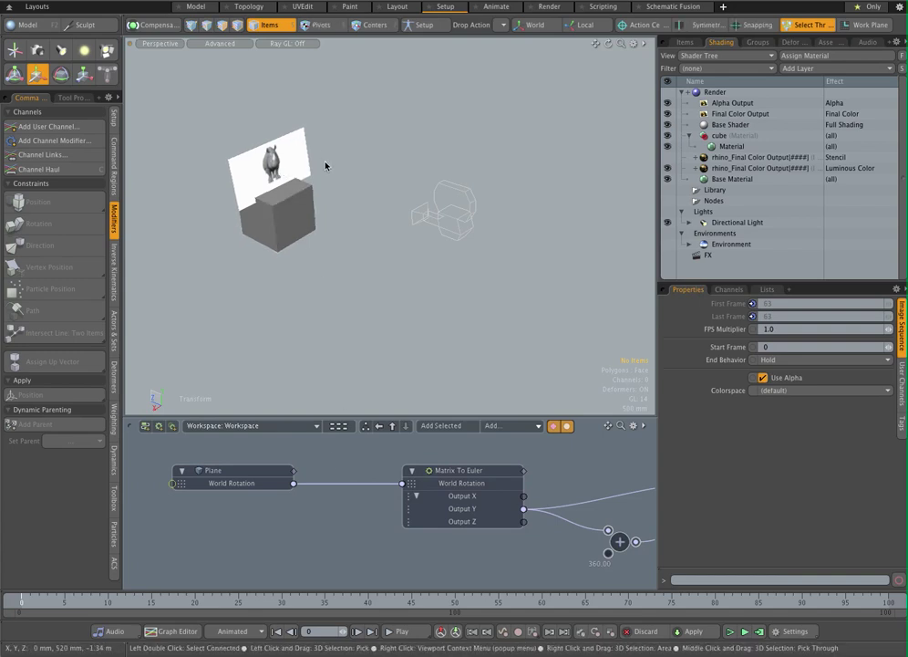
Select the Plane item in the Step 03 2.5D scene and activate the Rotate tool on it
left_click(686, 43)
left_click(743, 112)
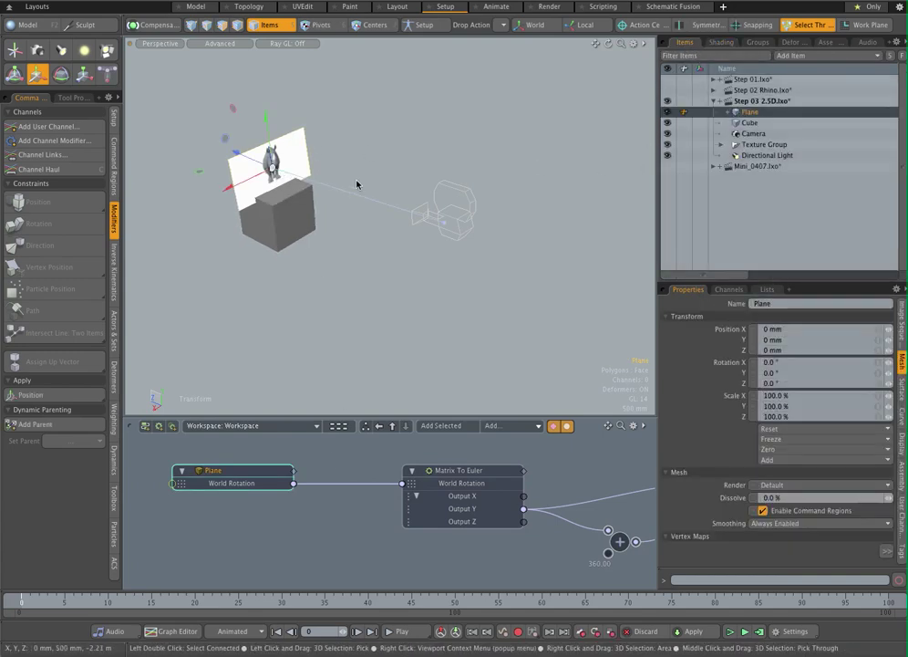
key("e")
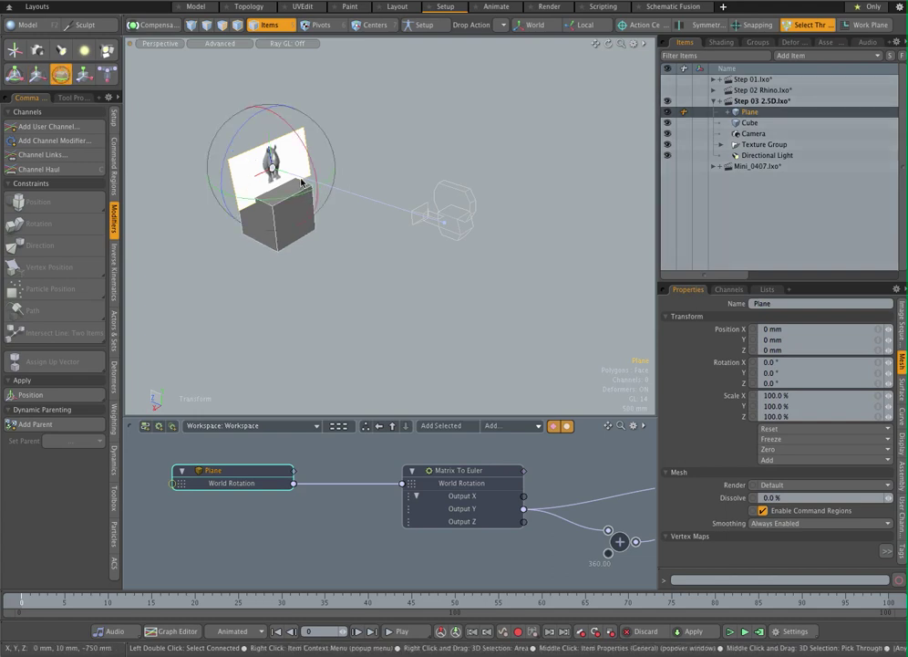
left_click_drag(350, 173, 428, 224, "alt")
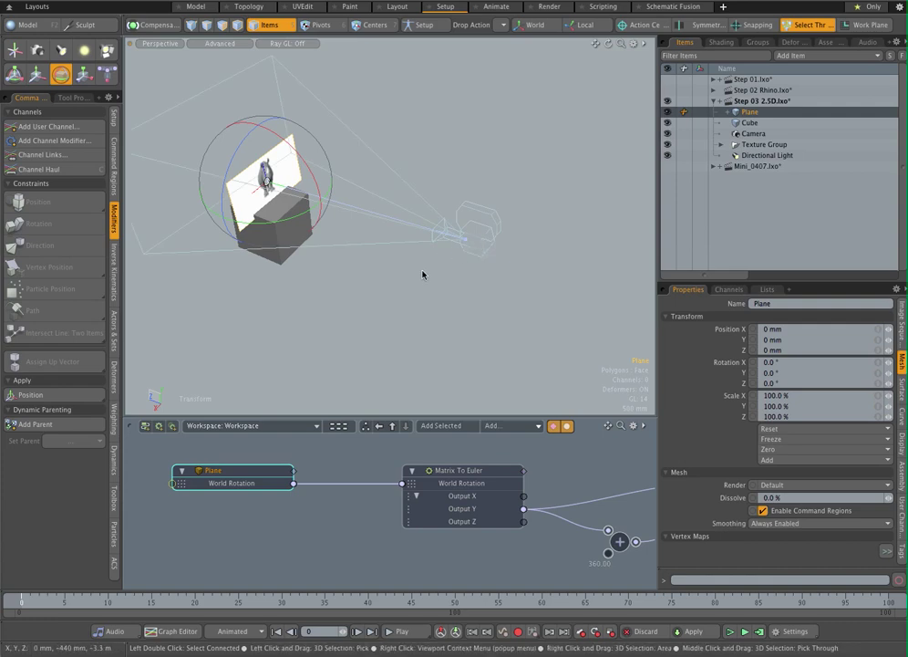
Nudge the Matrix To Euler node slightly closer to the Plane node and select it to examine its rotation order
left_click(251, 474)
left_click(474, 475)
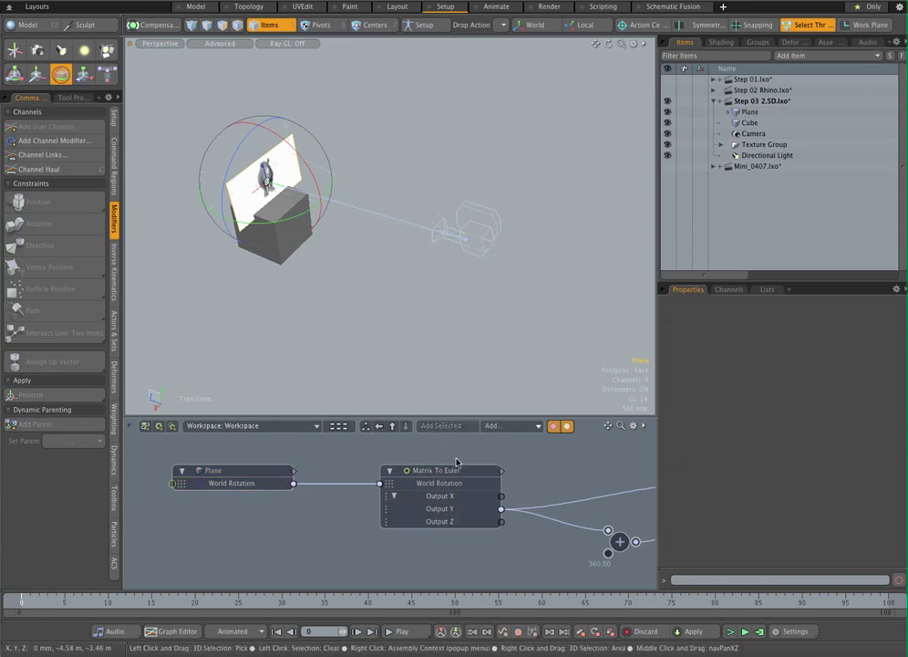
left_click_drag(475, 475, 345, 468, "alt")
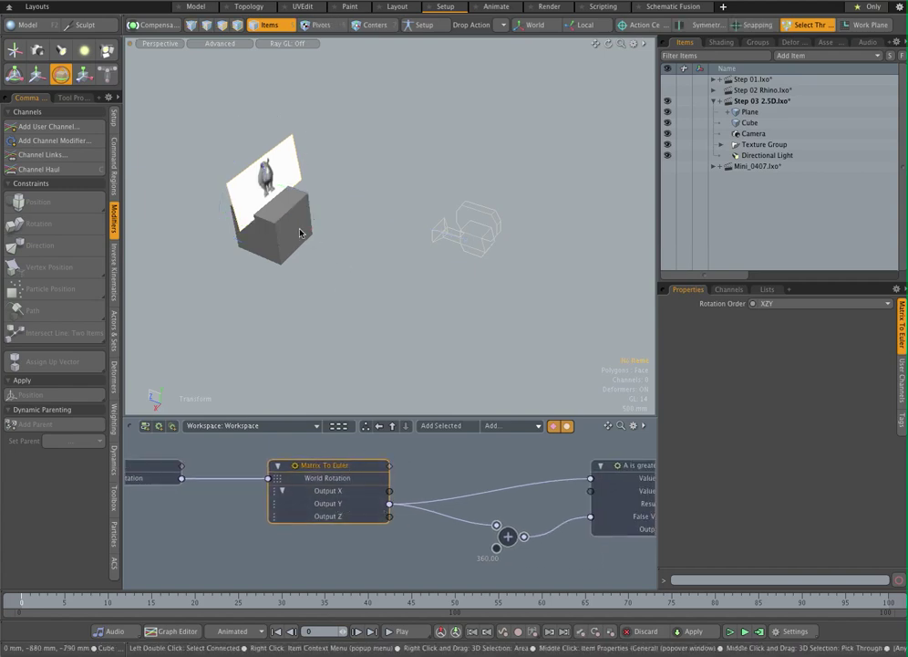
key("alt")
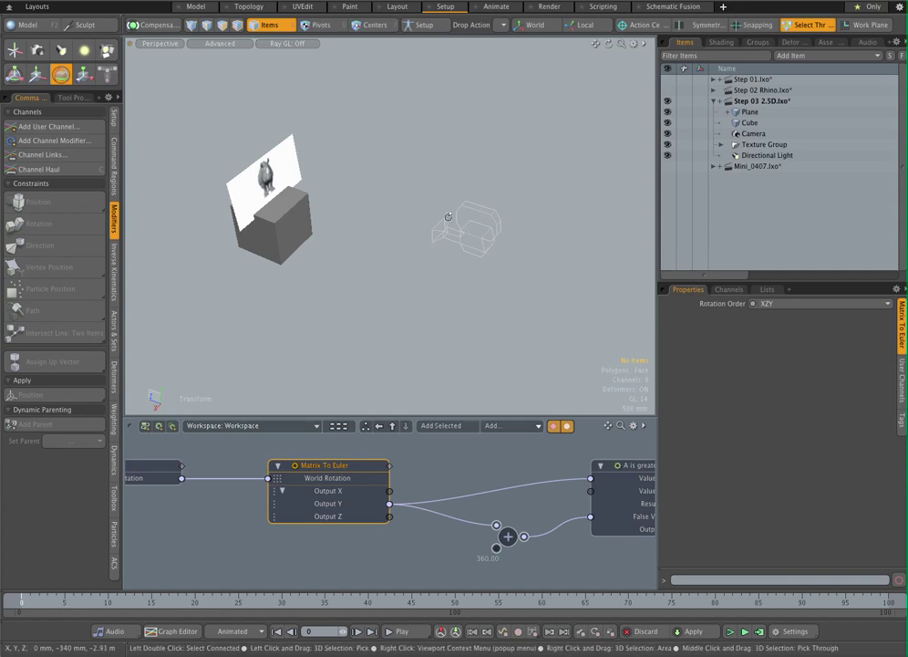
Trace the Matrix To Euler output through the logic and math nodes and select the rhino image sequence node to examine its frame settings
left_click_drag(560, 466, 399, 458, "alt")
left_click_drag(483, 468, 426, 481, "ctrl+alt")
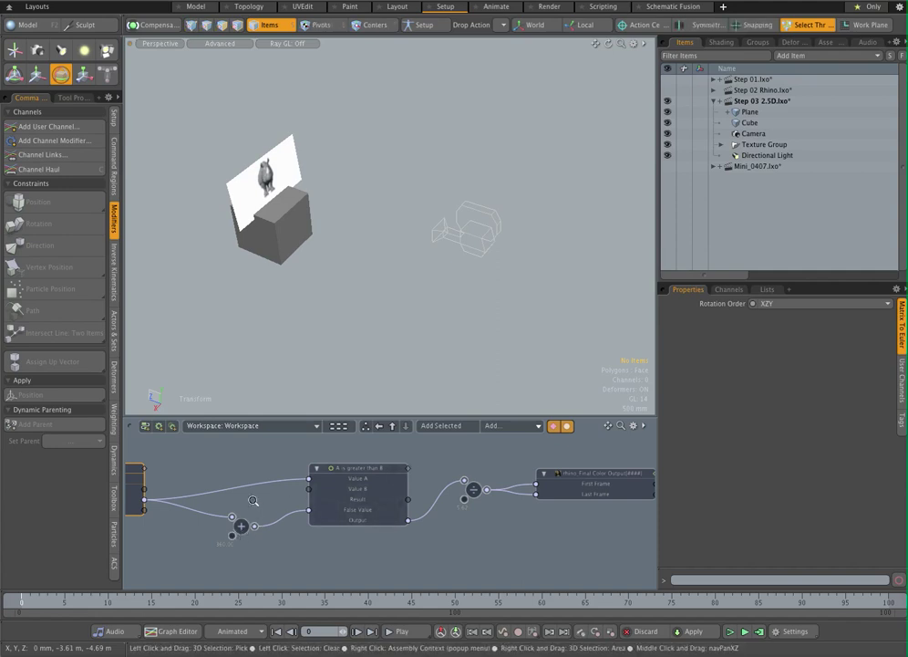
left_click_drag(257, 504, 272, 500, "ctrl+alt")
left_click_drag(532, 469, 427, 471, "alt")
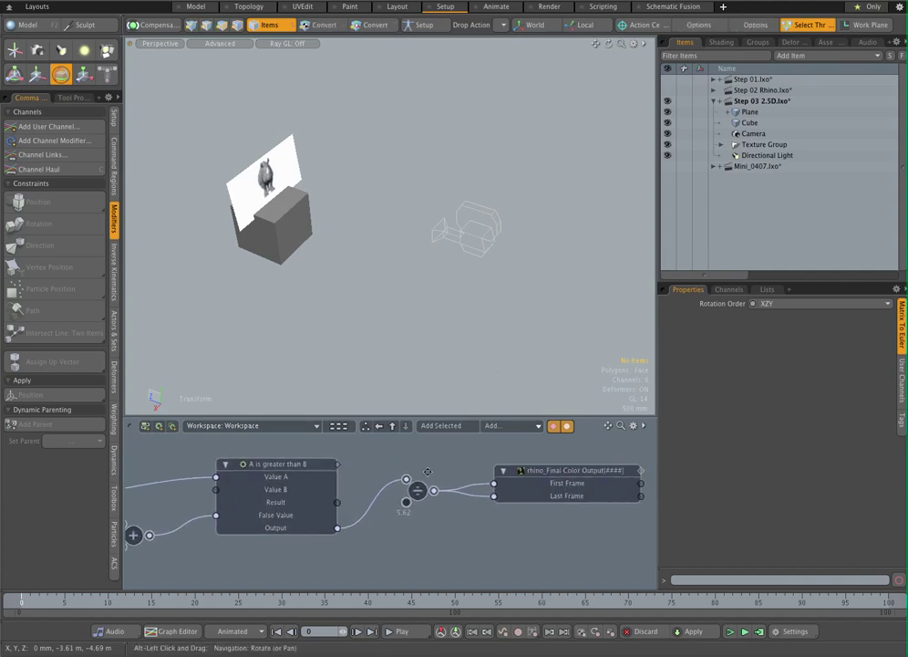
left_click(547, 470)
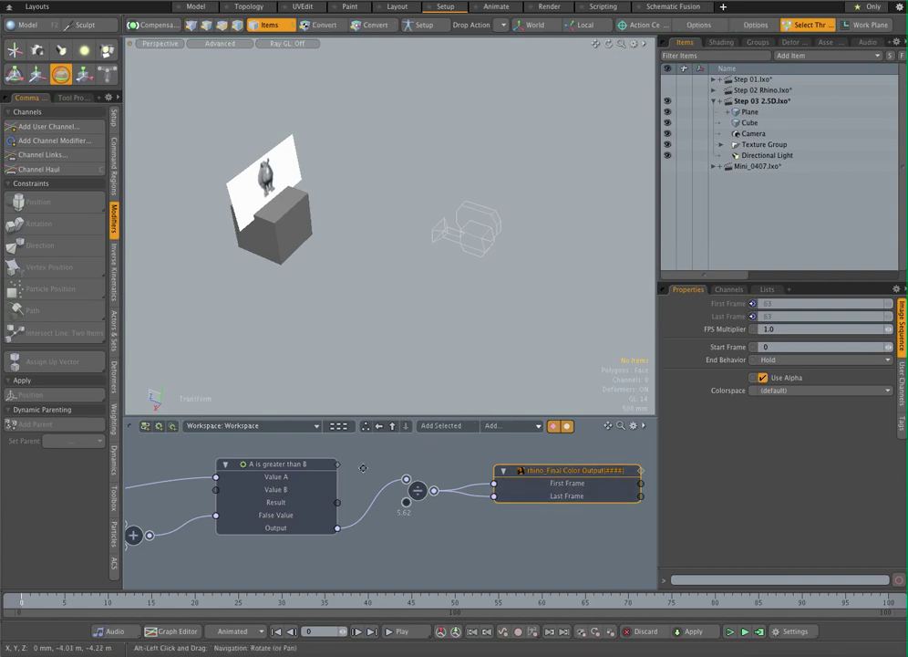
Examine the "A is greater than B" node's settings, and select it together with the add and divide math nodes
middle_click_drag(324, 465, 426, 458)
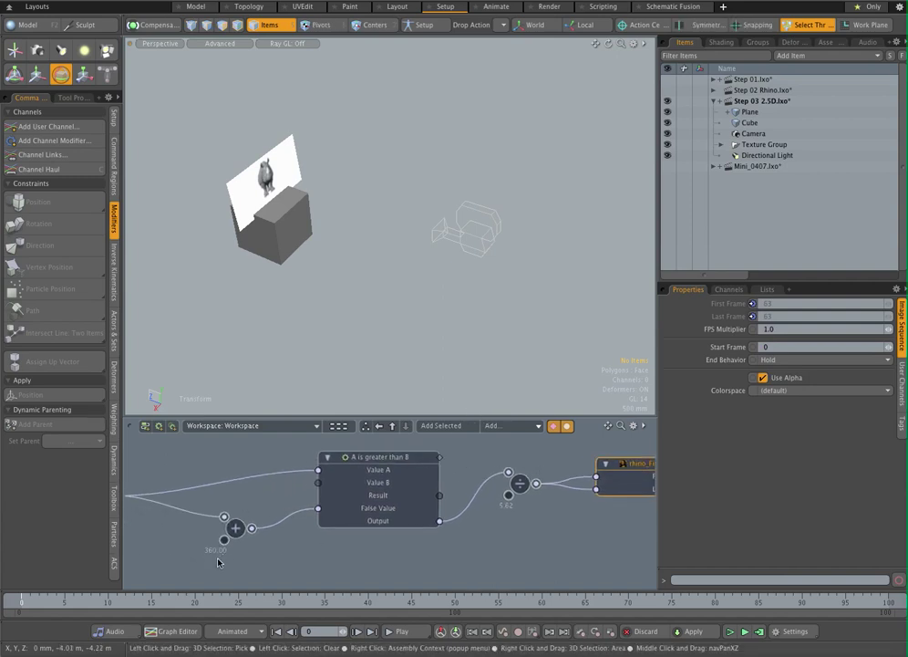
left_click(373, 518)
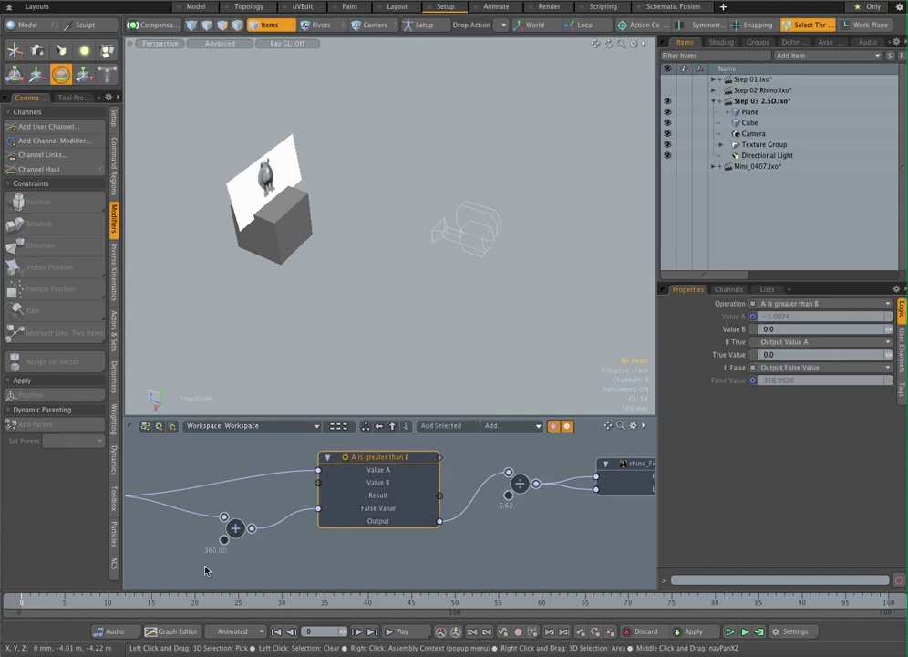
left_click_drag(205, 570, 594, 446)
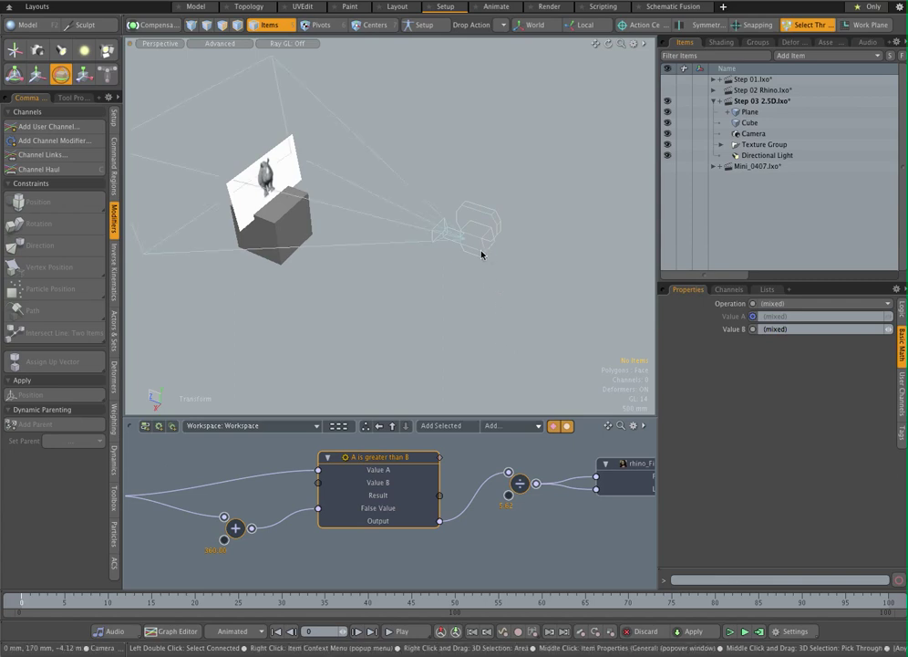
Orbit the Render Camera around the rhino plane before and after showing the rhino image layer whose effect is Stencil
key("period")
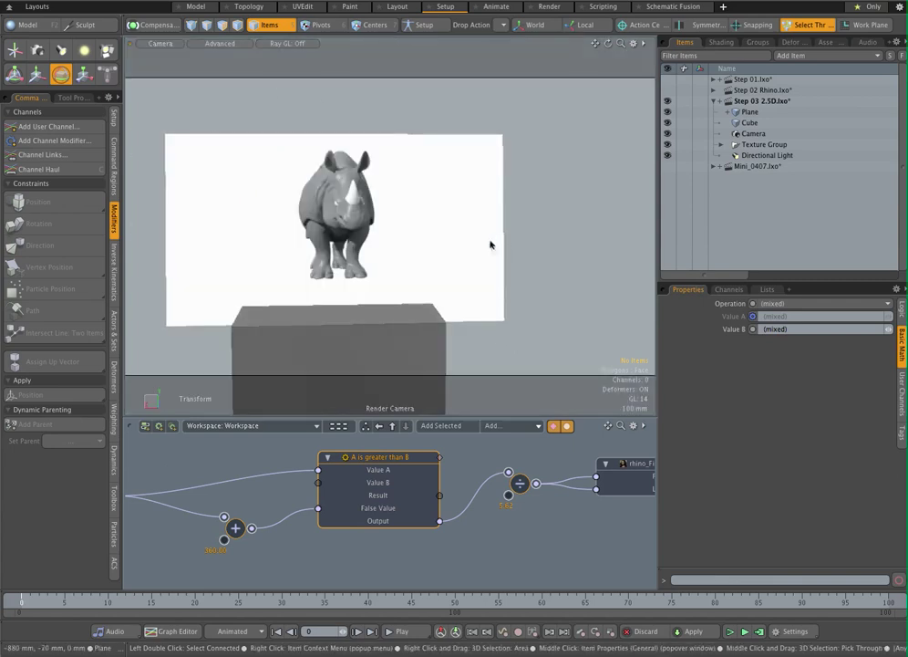
mouse_move(466, 235)
left_mouse_down("alt")
mouse_move(432, 233)
mouse_move(479, 227)
mouse_move(462, 225)
mouse_move(471, 218)
mouse_move(419, 219)
mouse_move(479, 203)
mouse_move(460, 221)
mouse_move(483, 205)
mouse_move(501, 208)
mouse_move(492, 205)
mouse_move(553, 239)
mouse_move(414, 246)
mouse_move(565, 202)
mouse_move(770, 62)
left_mouse_up("alt")
left_click(721, 42)
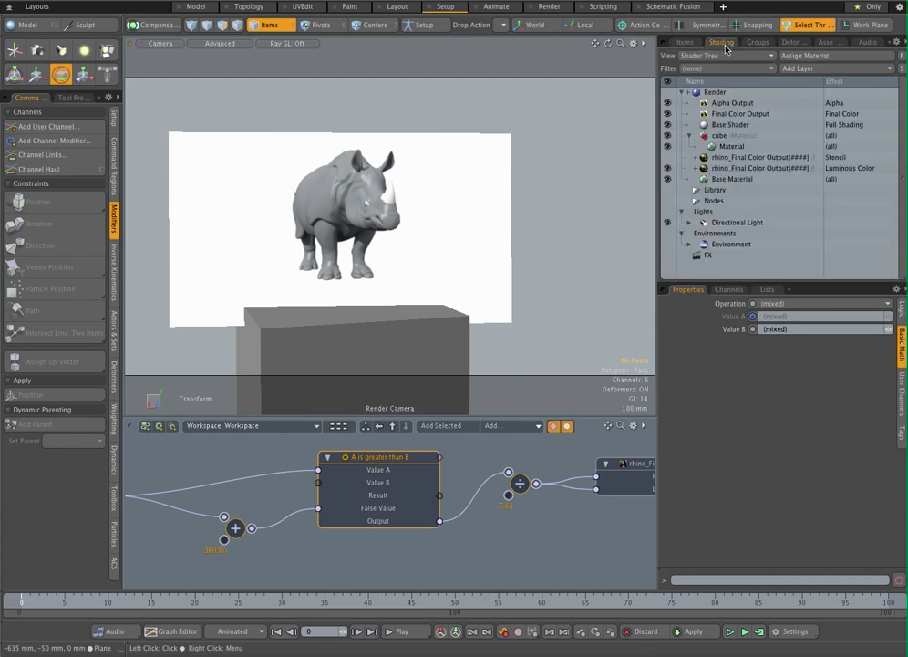
left_click(762, 157)
left_click(667, 157)
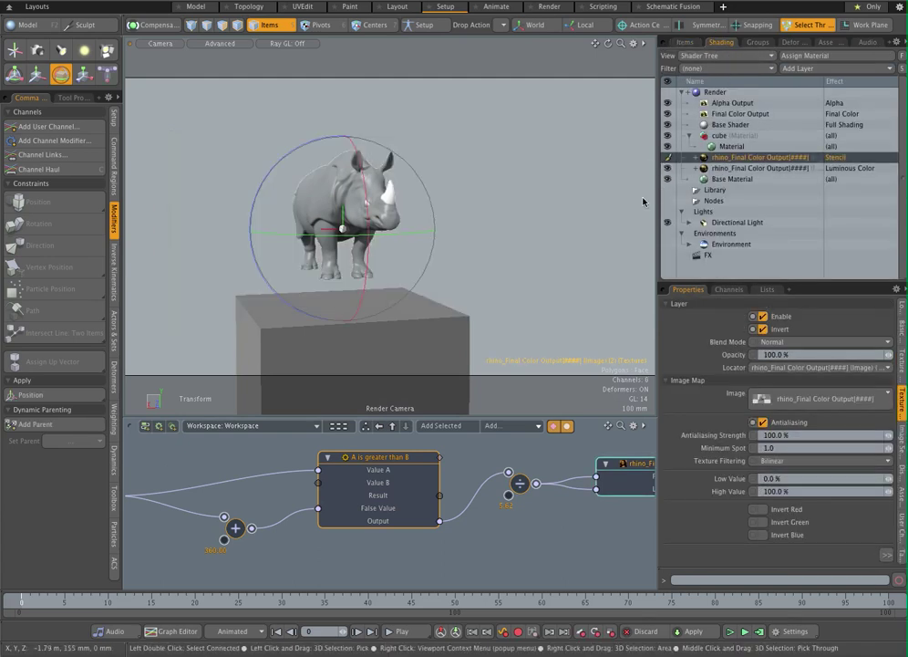
left_click_drag(475, 248, 435, 232, "alt")
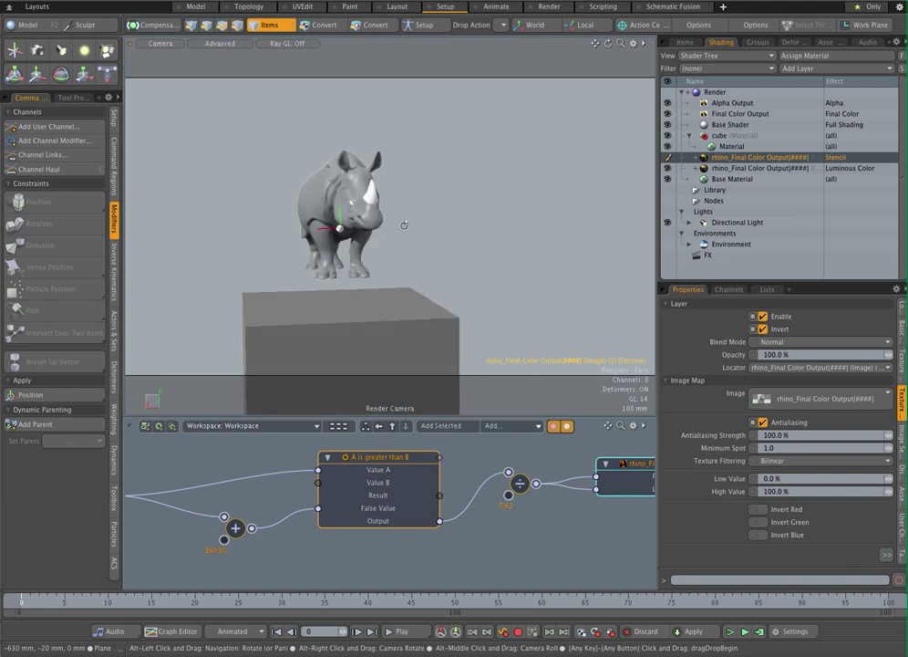